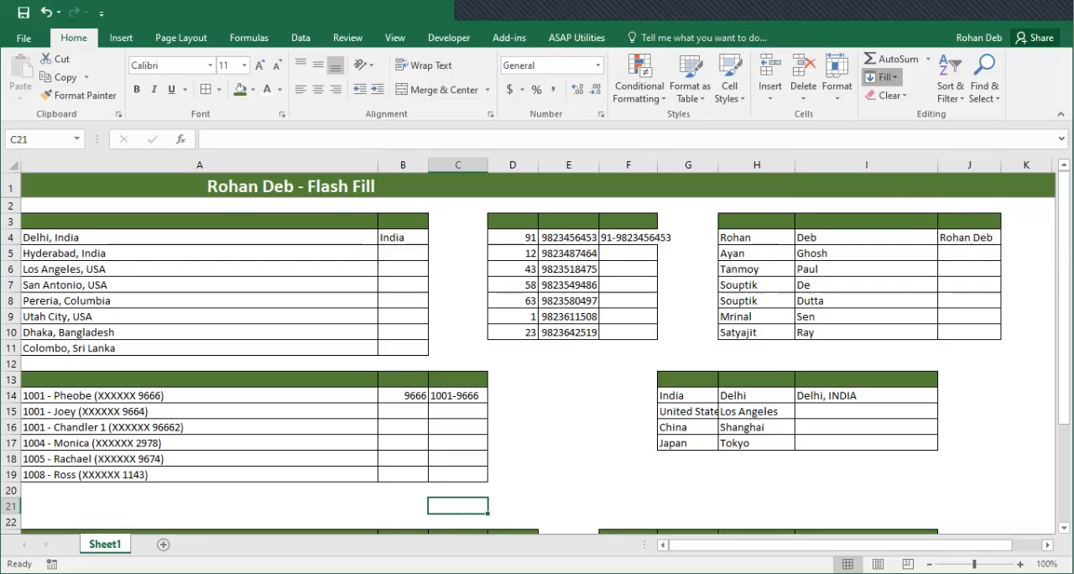
Check the Flash Fill command among the fill options, and autofit column F to its contents
{"action": "left_click", "coordinate": [883, 76]}
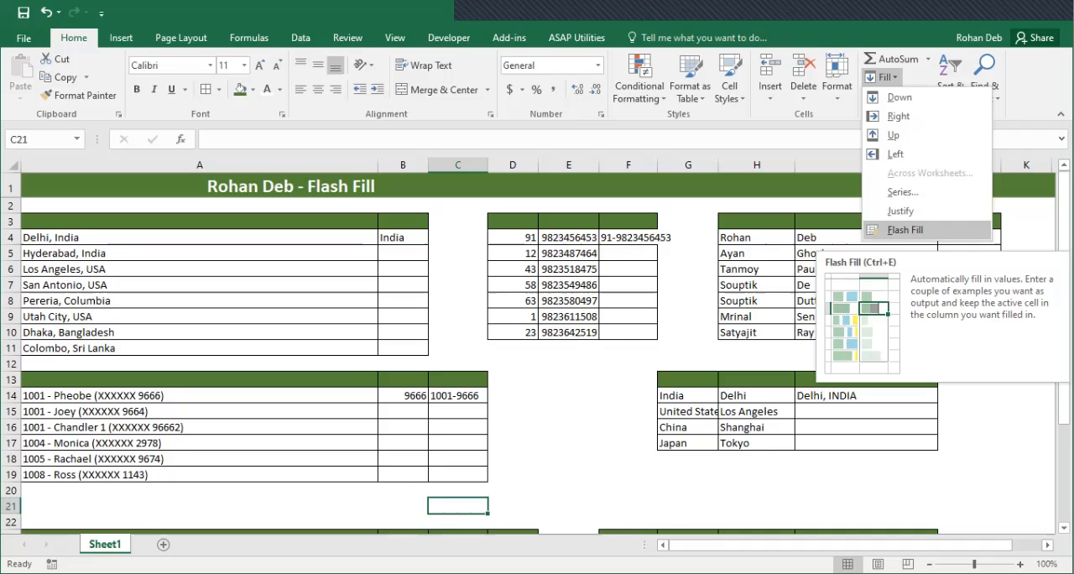
{"action": "key", "text": "Escape"}
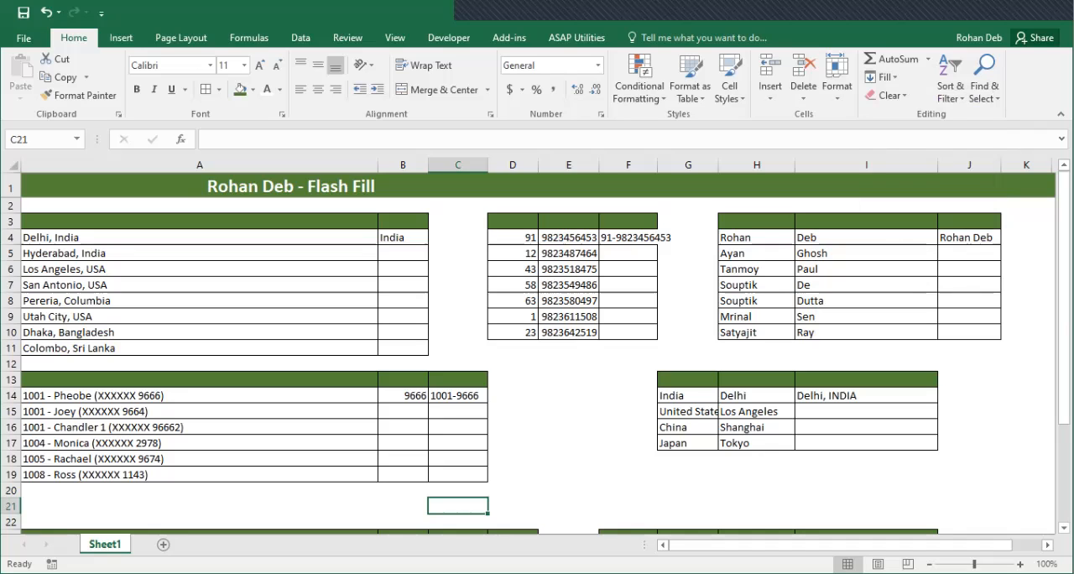
{"action": "double_click", "coordinate": [657, 165]}
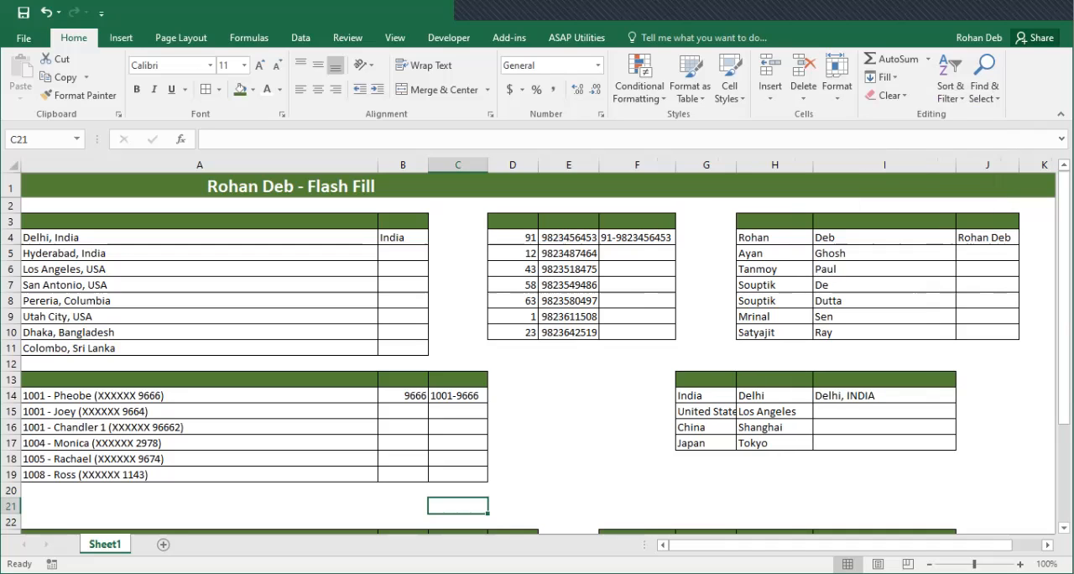
Examine the city and country entries in A4:A11, the example in B4, and the Flash Fill command among the data tools
{"action": "left_click", "coordinate": [199, 254]}
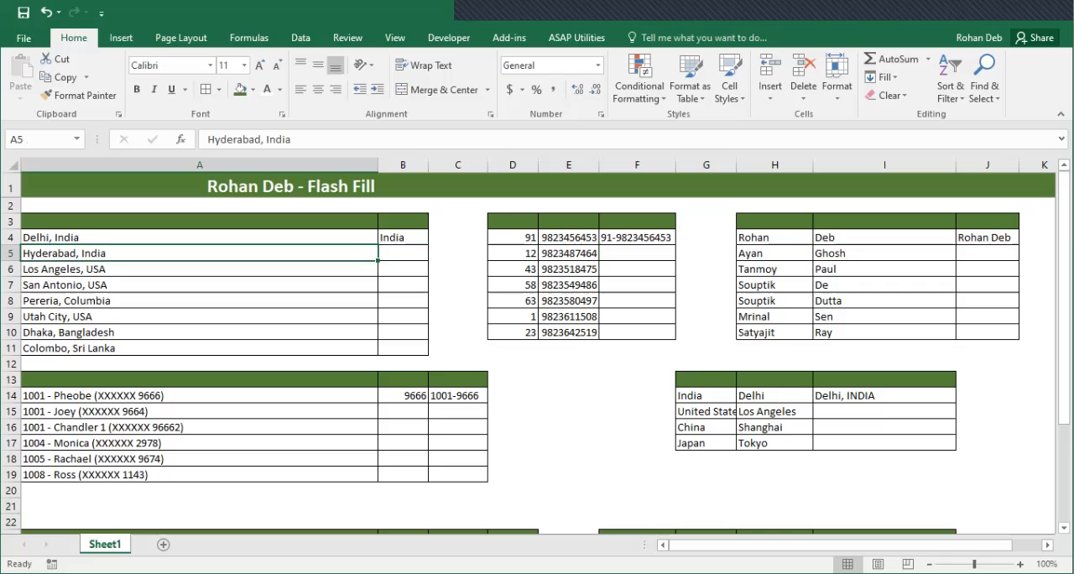
{"action": "left_click", "coordinate": [403, 237]}
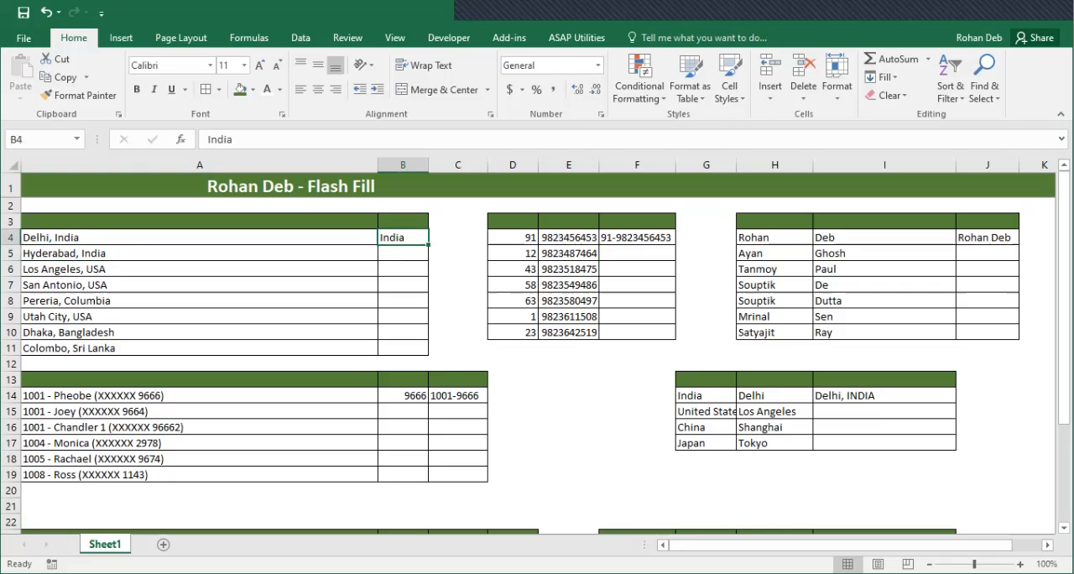
{"action": "left_click", "coordinate": [199, 238]}
{"action": "left_click_drag", "start_coordinate": [199, 238], "coordinate": [199, 285]}
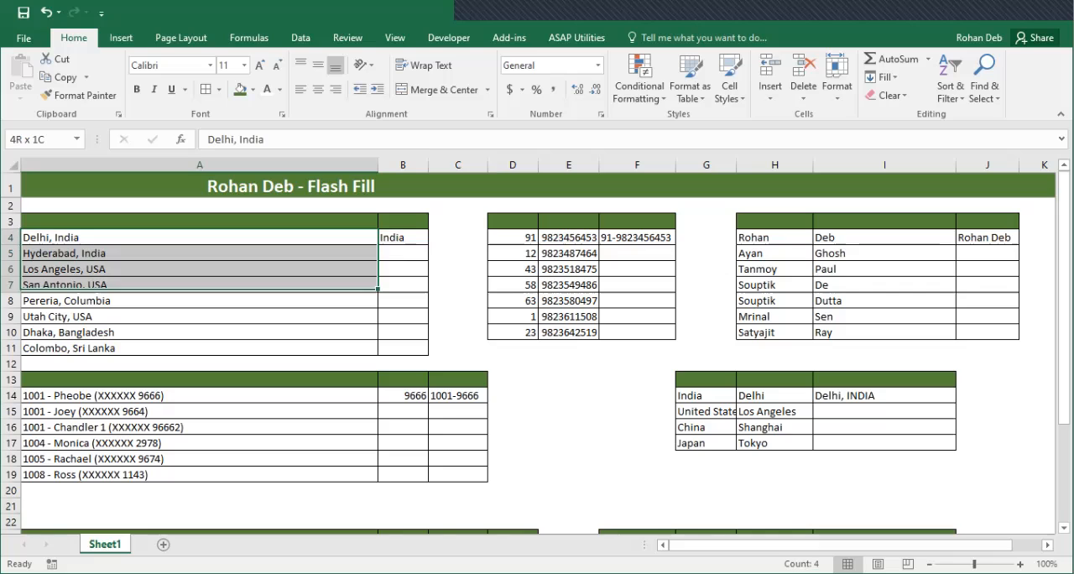
{"action": "left_click", "coordinate": [402, 237]}
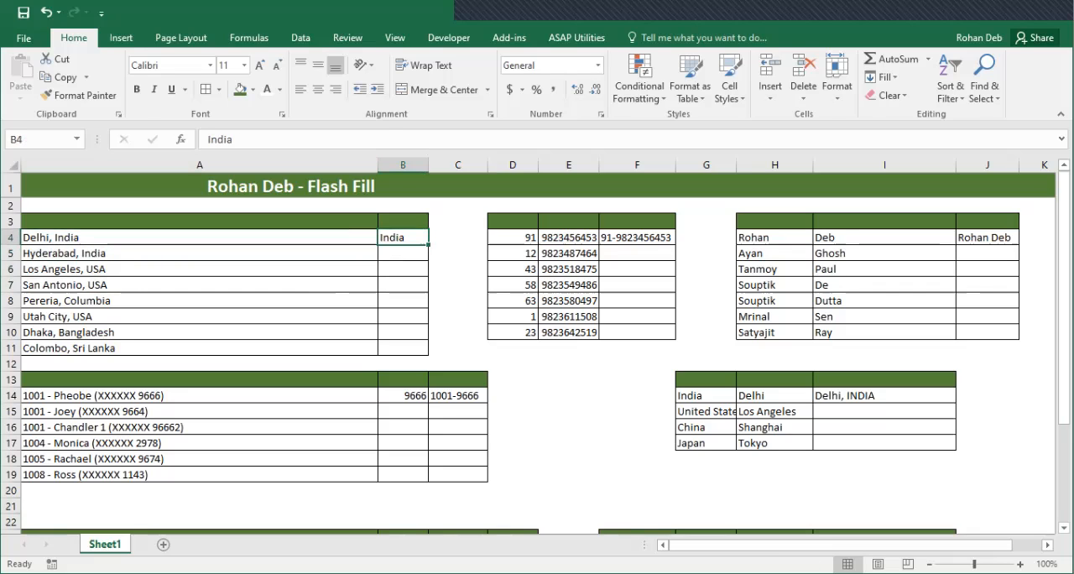
{"action": "left_click", "coordinate": [300, 38]}
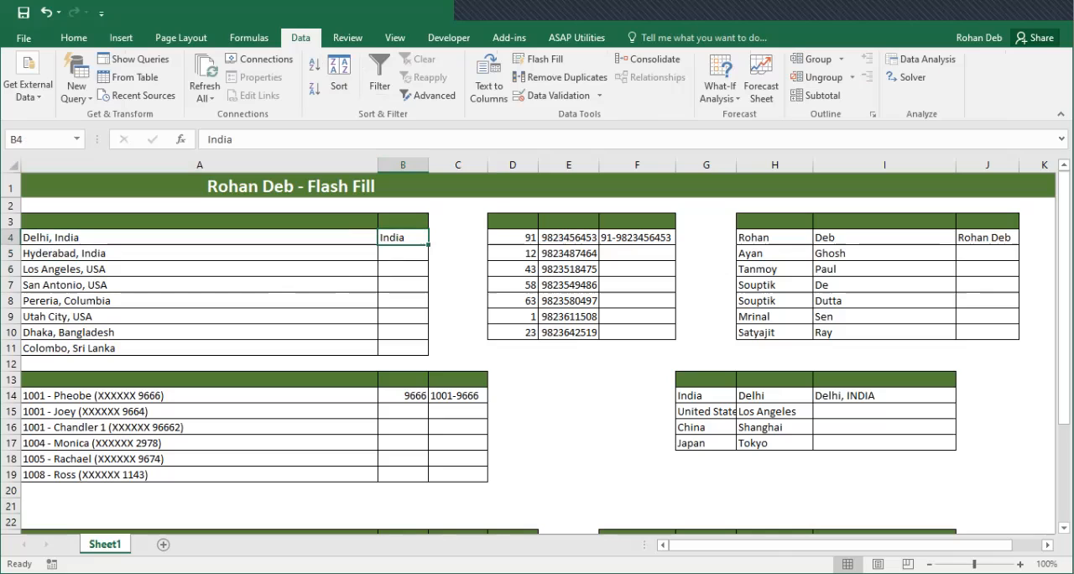
{"action": "left_click", "coordinate": [198, 237]}
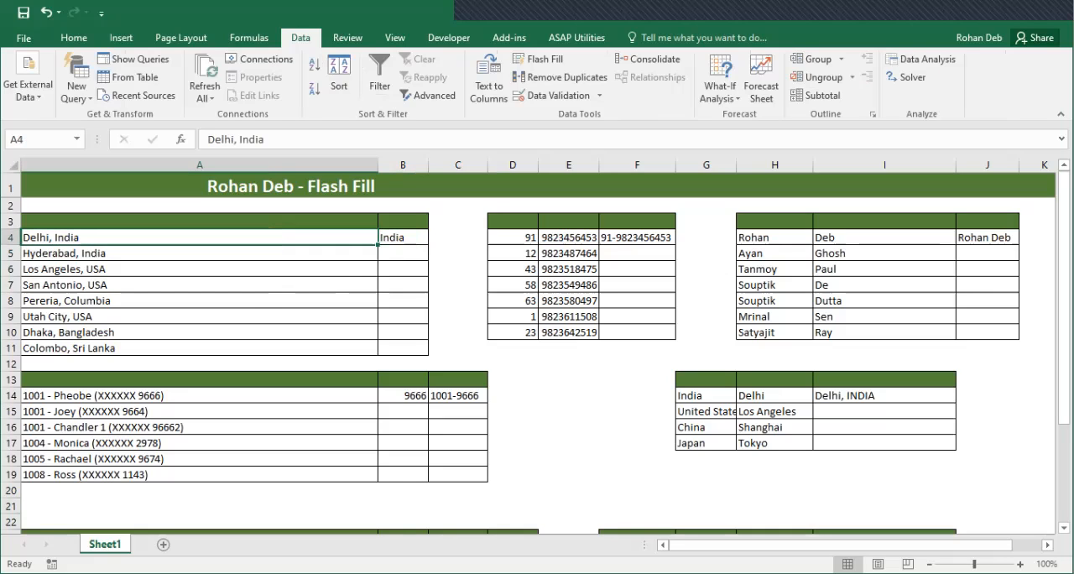
{"action": "left_click_drag", "start_coordinate": [199, 238], "coordinate": [199, 347]}
{"action": "key", "text": "Up"}
{"action": "key", "text": "Down"}
Enter India in cell B4 as the example country for the first address
{"action": "key", "text": "Right"}
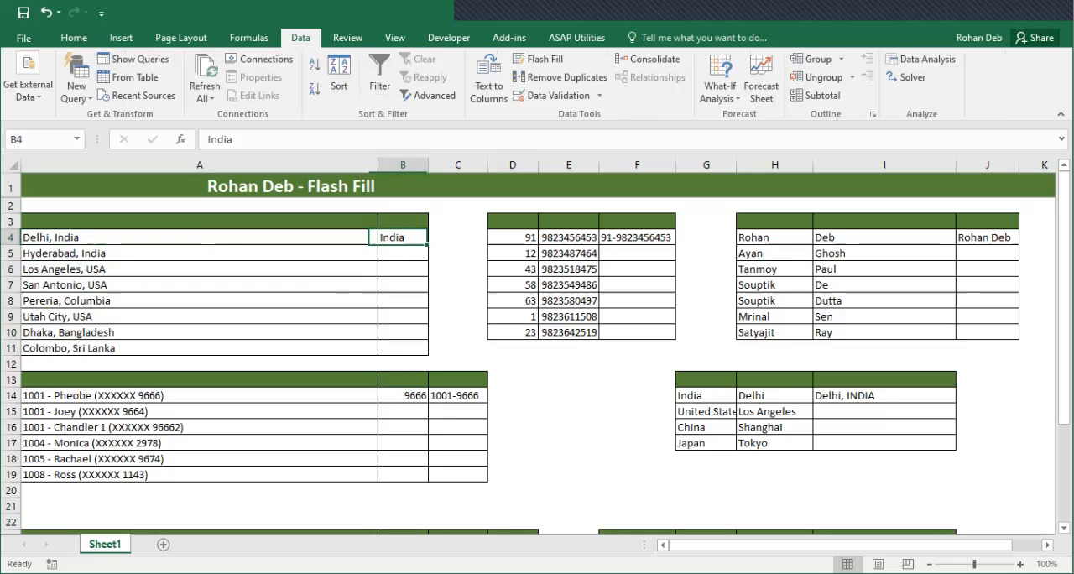
{"action": "key", "text": "Down"}
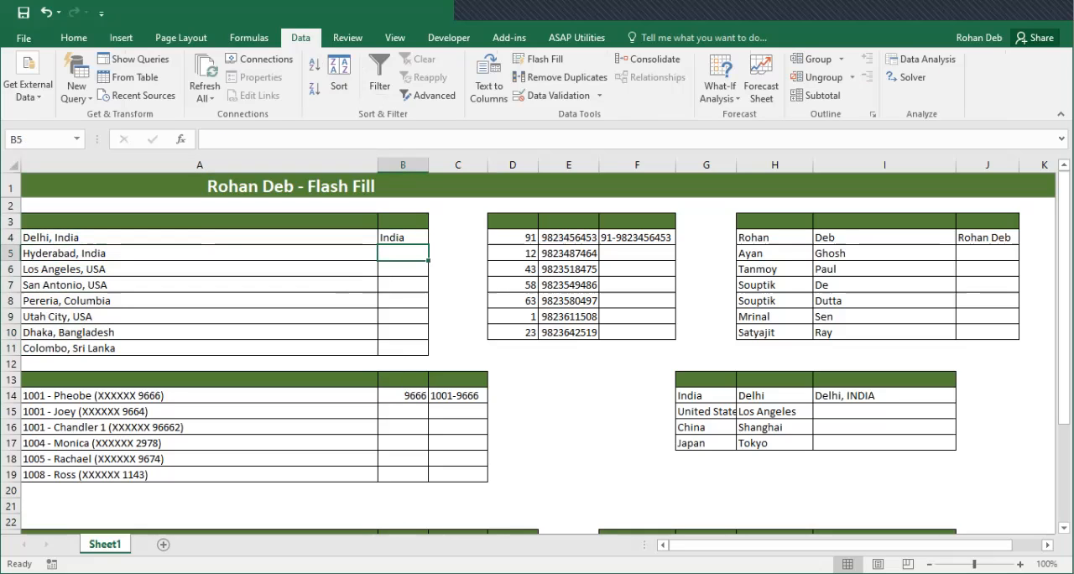
{"action": "key", "text": "Up"}
{"action": "type", "text": "India"}
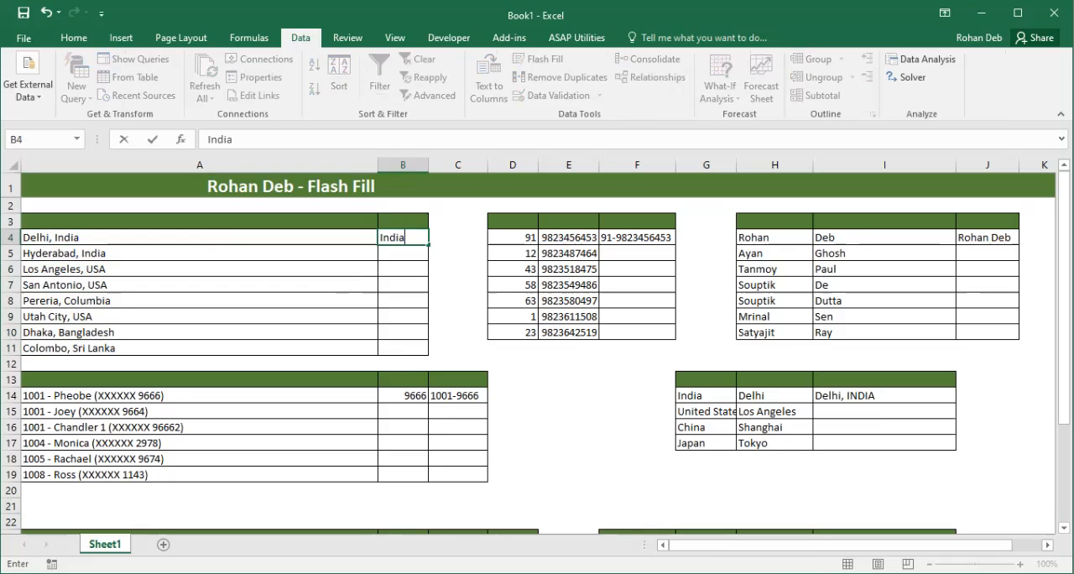
{"action": "key", "text": "Return"}
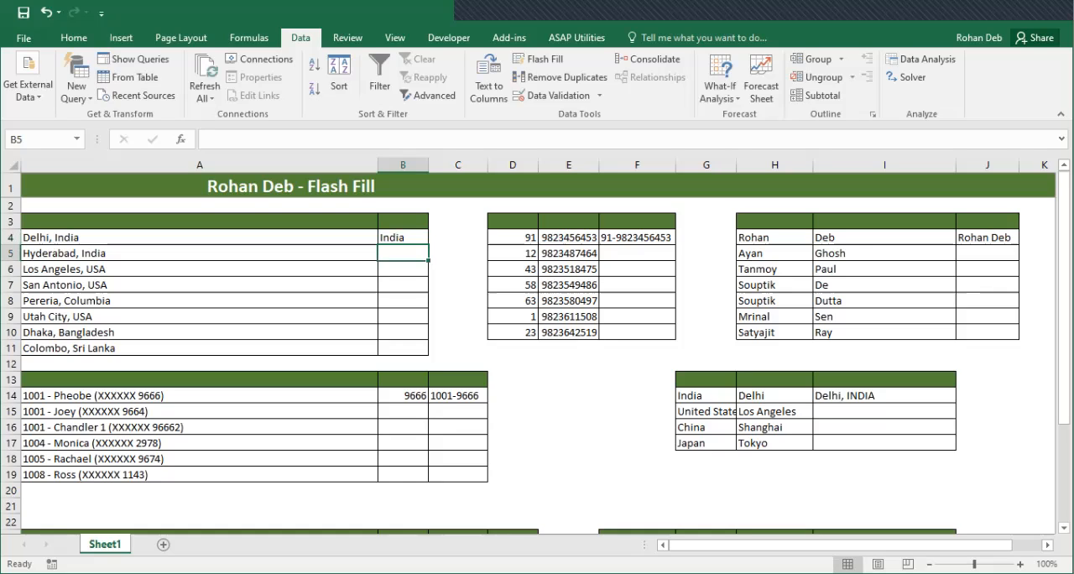
Enter the label "Ctrl + E" in cell E14 and format it with a green fill and white text
{"action": "left_click", "coordinate": [568, 395]}
{"action": "type", "text": "C"}
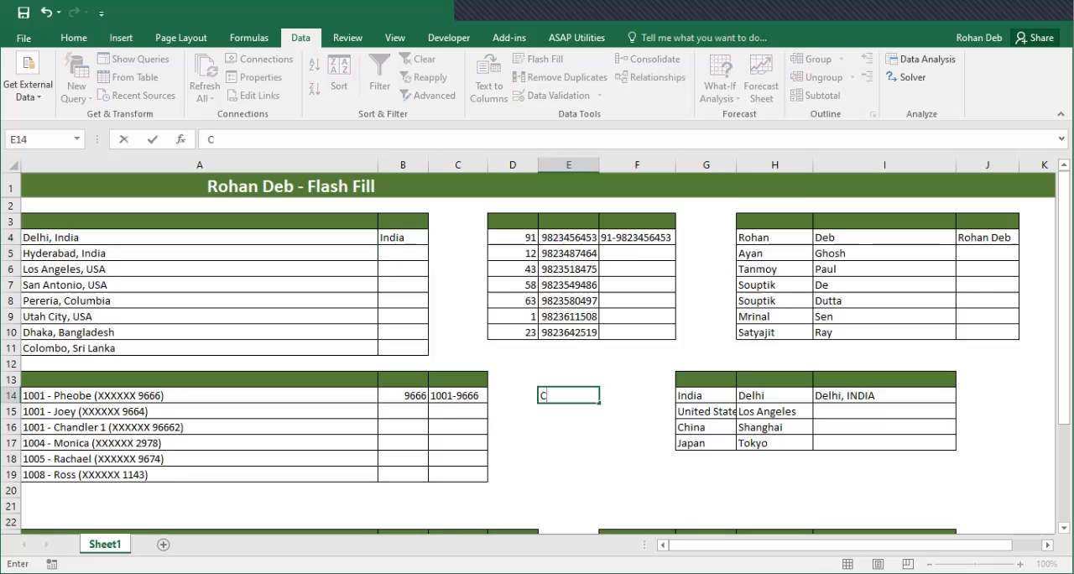
{"action": "type", "text": "trl + E"}
{"action": "key", "text": "ctrl+Return"}
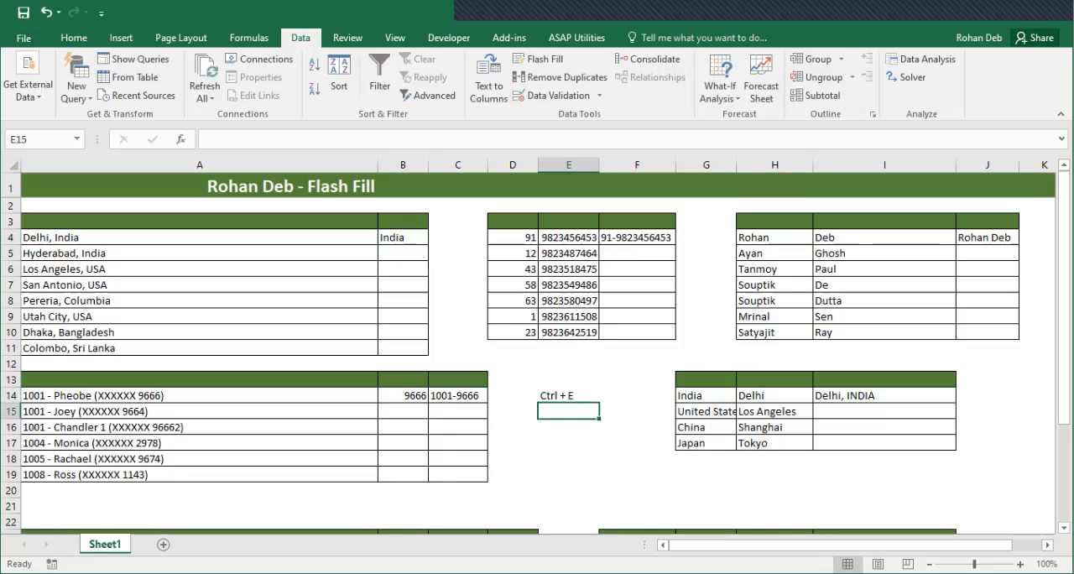
{"action": "left_click", "coordinate": [568, 395]}
{"action": "left_click", "coordinate": [74, 38]}
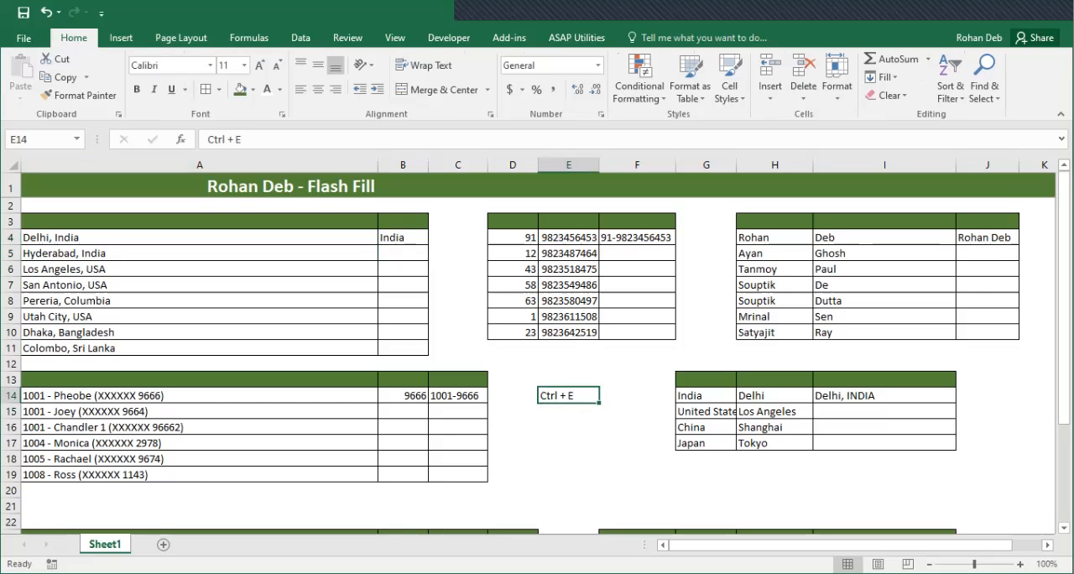
{"action": "left_click", "coordinate": [240, 89]}
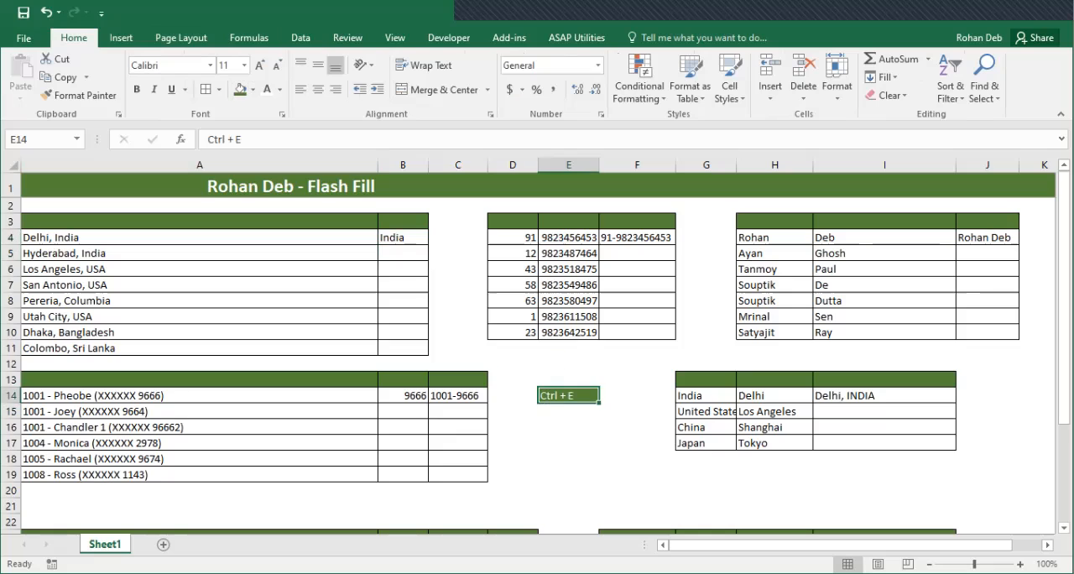
Flash Fill the country names from B5 down to B11 and autofit column B
{"action": "left_click", "coordinate": [458, 284]}
{"action": "left_click", "coordinate": [403, 253]}
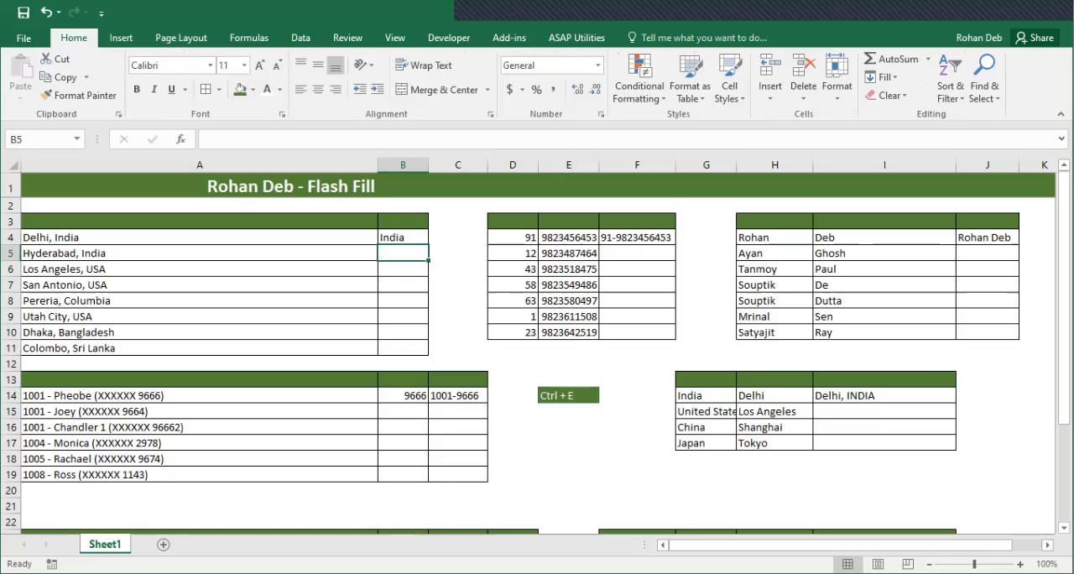
{"action": "key", "text": "ctrl+e"}
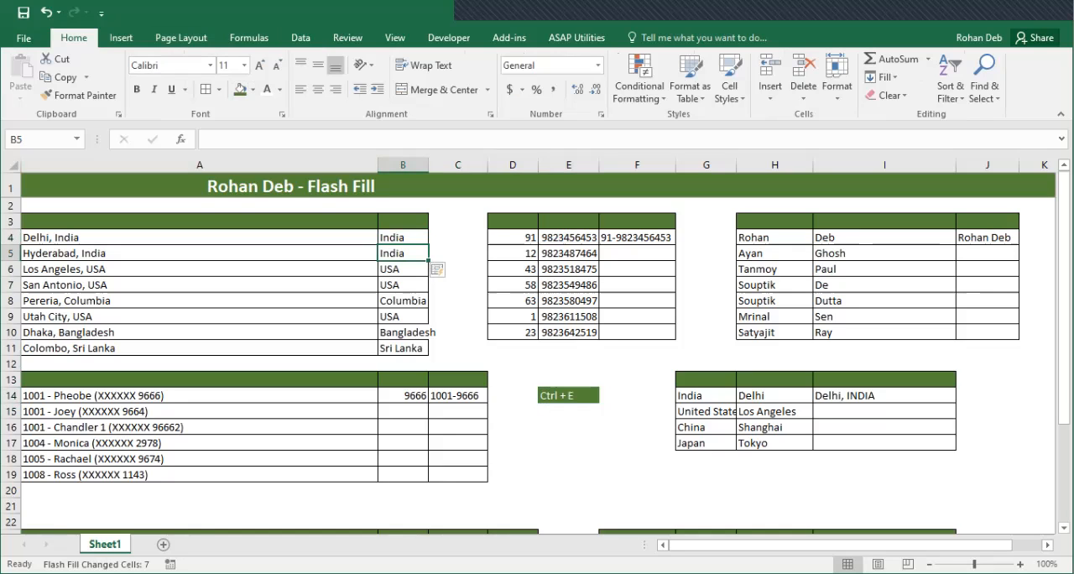
{"action": "double_click", "coordinate": [429, 164]}
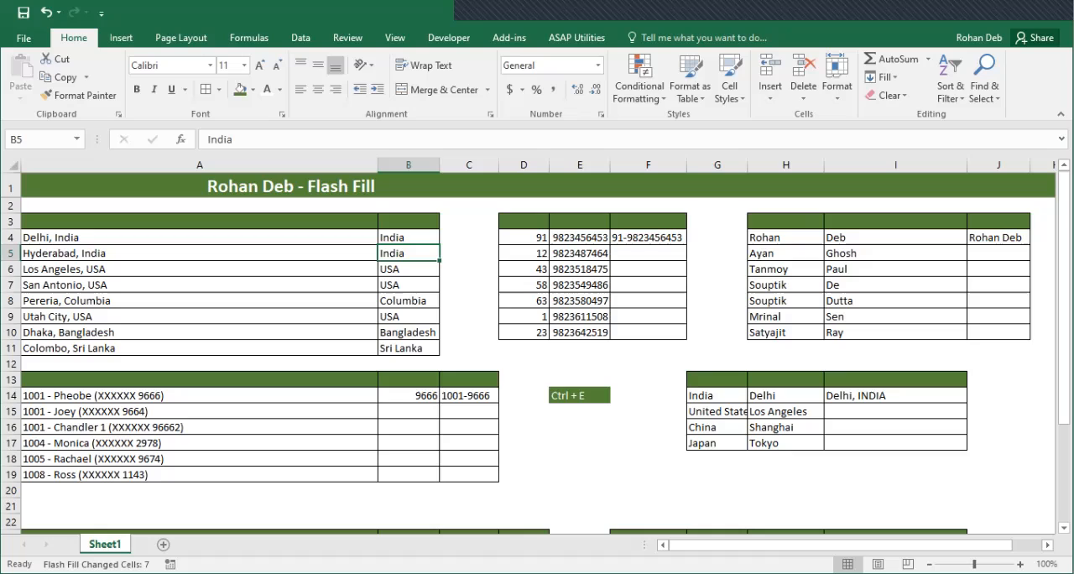
{"action": "left_click", "coordinate": [408, 238]}
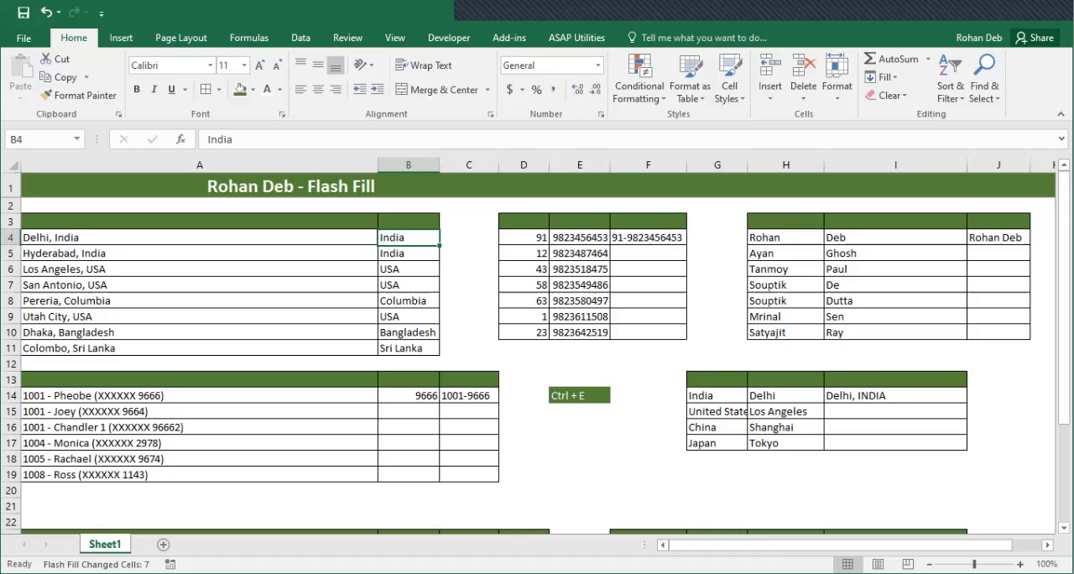
{"action": "type", "text": "=r"}
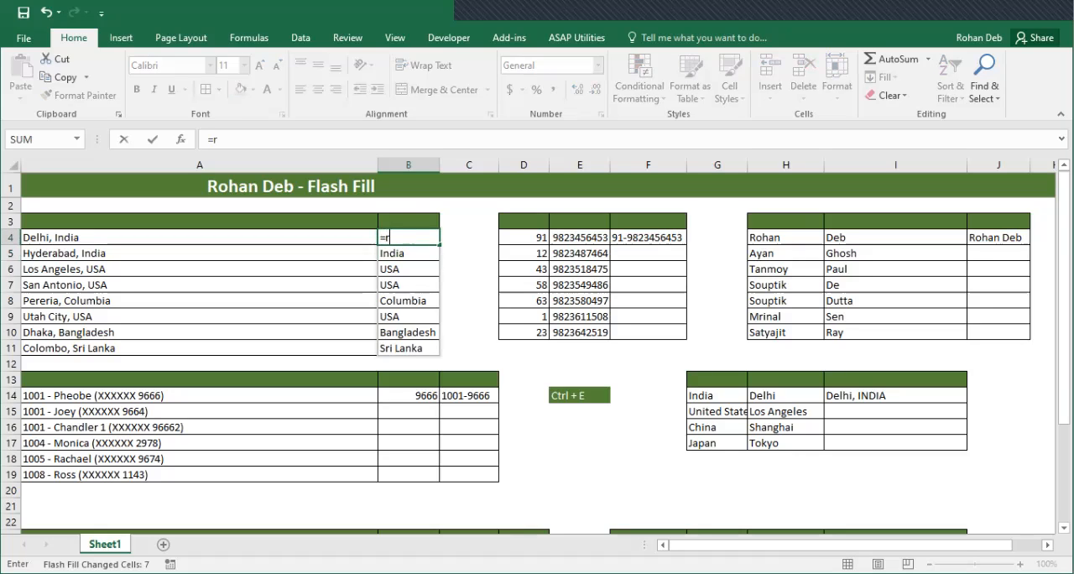
{"action": "type", "text": "i"}
{"action": "key", "text": "Tab"}
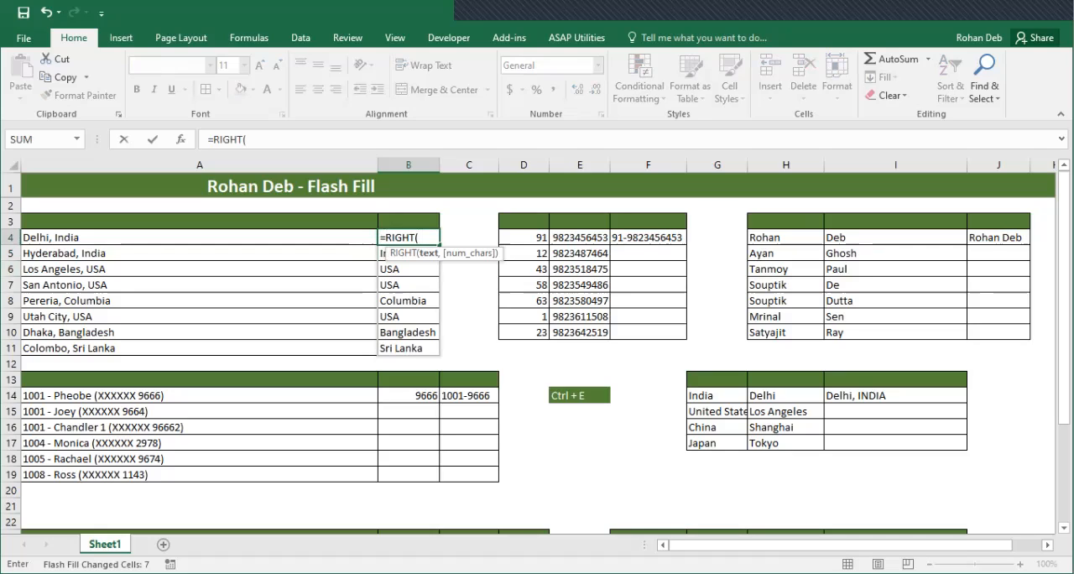
{"action": "key", "text": "Escape"}
Clear the countries in B5:B11 and Flash Fill them again from the example in B4
{"action": "key", "text": "Down"}
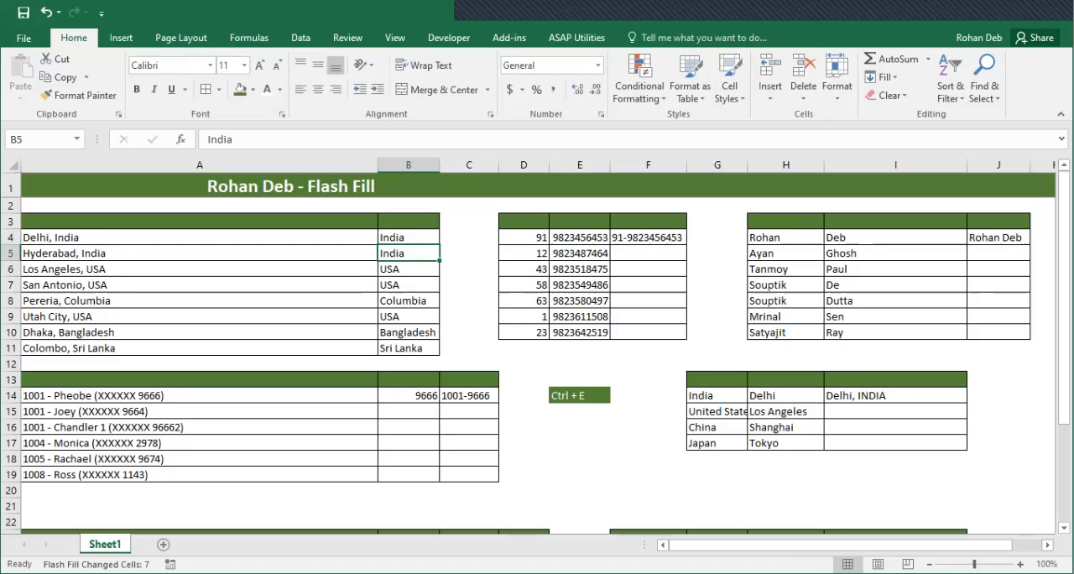
{"action": "key", "text": "ctrl+shift+Down"}
{"action": "key", "text": "Delete"}
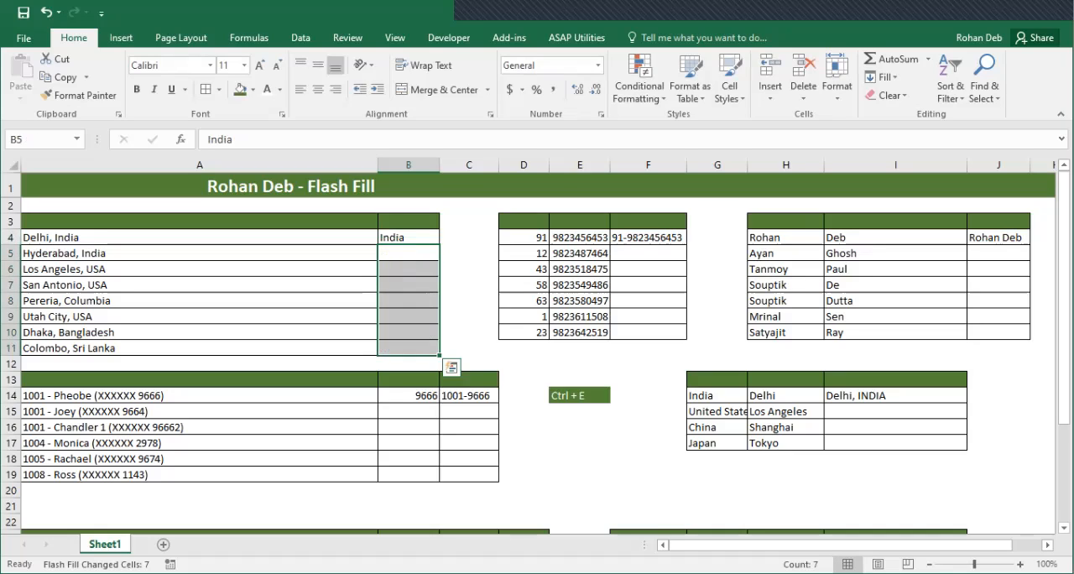
{"action": "key", "text": "Up"}
{"action": "key", "text": "Down"}
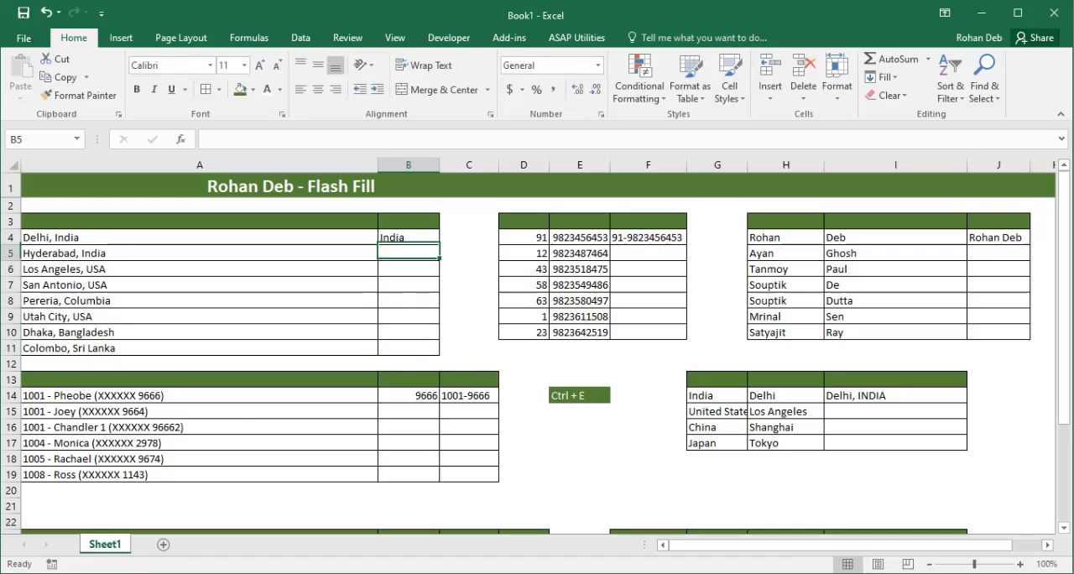
{"action": "key", "text": "ctrl+e"}
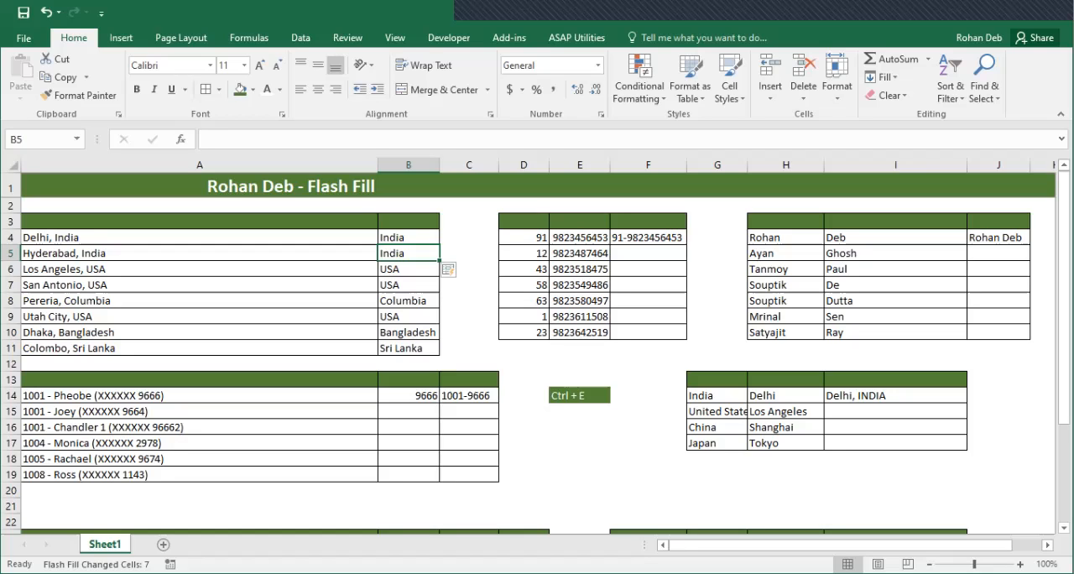
Replace the country examples with uppercase abbreviations, entering IND in B4 and B5 and USA in B6
{"action": "left_click", "coordinate": [409, 237]}
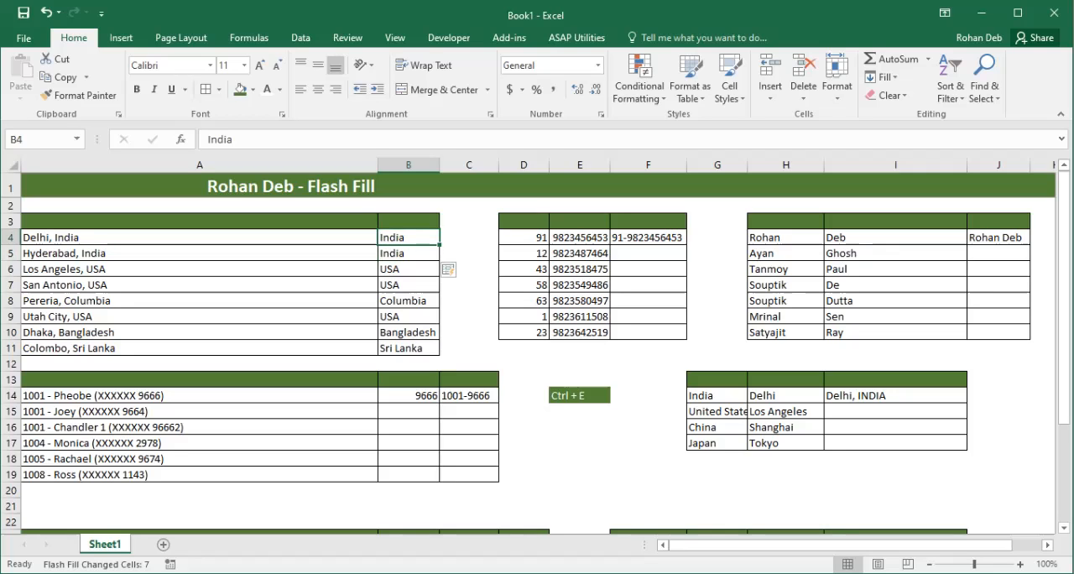
{"action": "type", "text": "IND"}
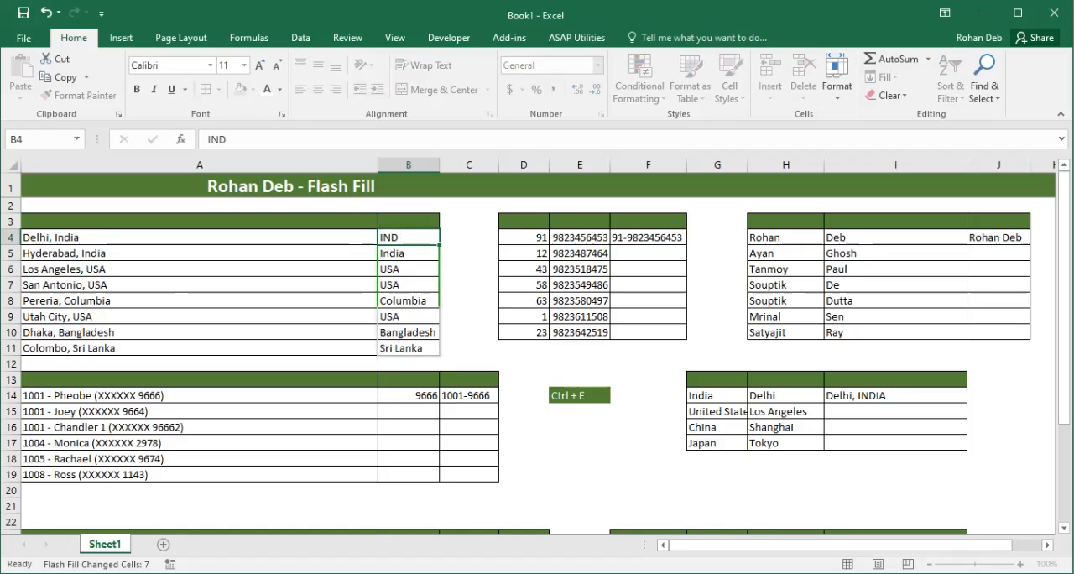
{"action": "key", "text": "Return"}
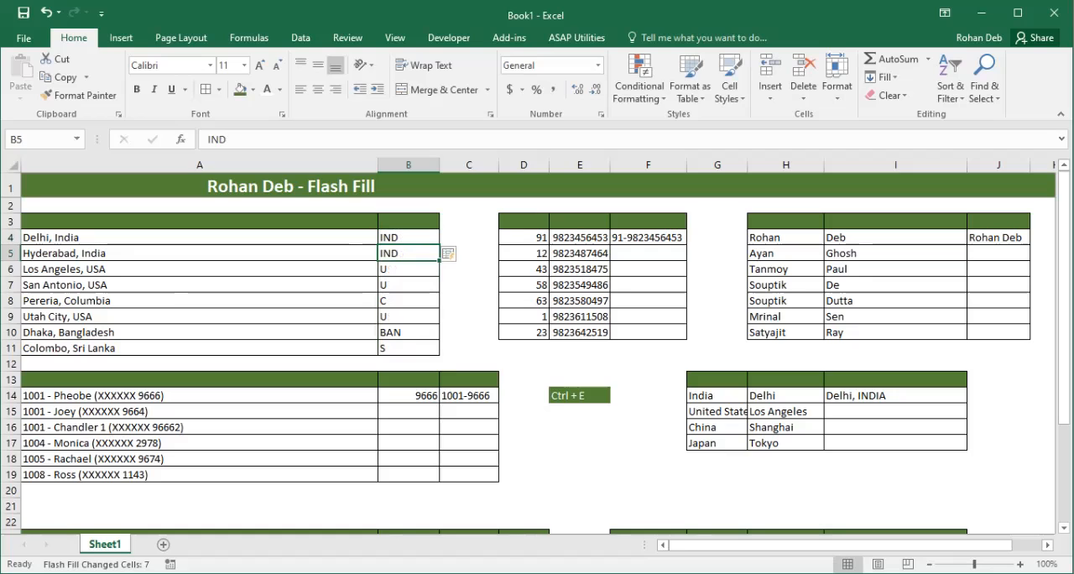
{"action": "type", "text": "IND"}
{"action": "key", "text": "Return"}
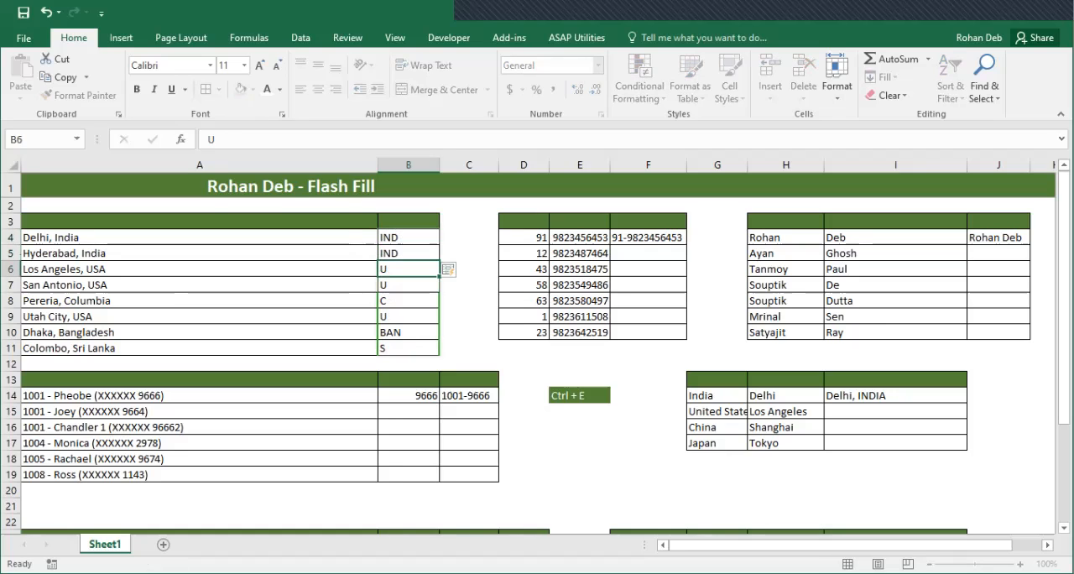
{"action": "type", "text": "USA"}
{"action": "key", "text": "Return"}
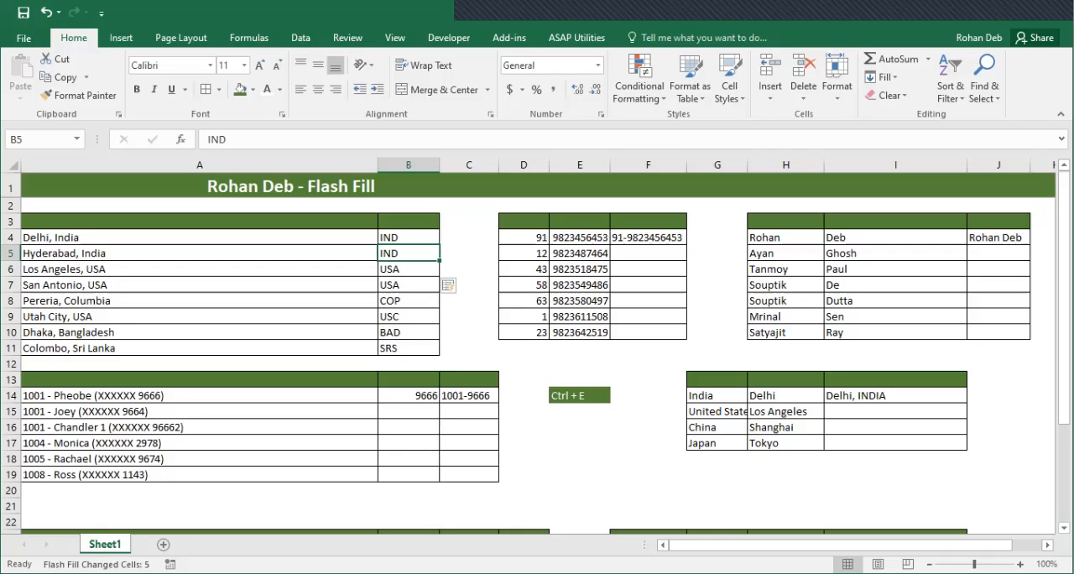
Change the example in cell B4 to the full country name India
{"action": "key", "text": "Down"}
{"action": "key", "text": "Down"}
{"action": "key", "text": "Down"}
{"action": "key", "text": "Down"}
{"action": "key", "text": "Up"}
{"action": "key", "text": "Up"}
{"action": "key", "text": "Up"}
{"action": "key", "text": "Up"}
{"action": "key", "text": "Up"}
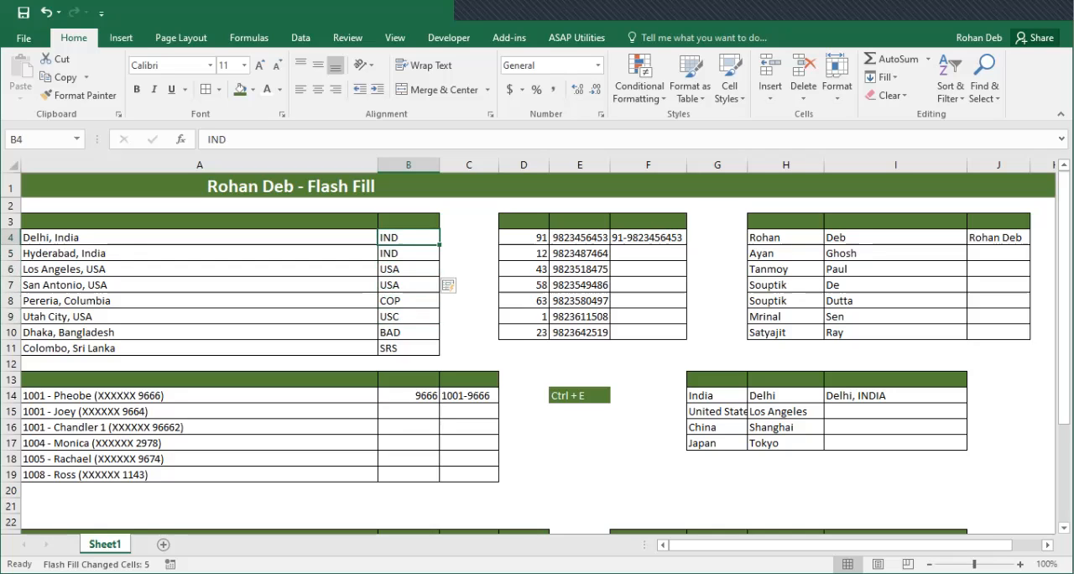
{"action": "type", "text": "India"}
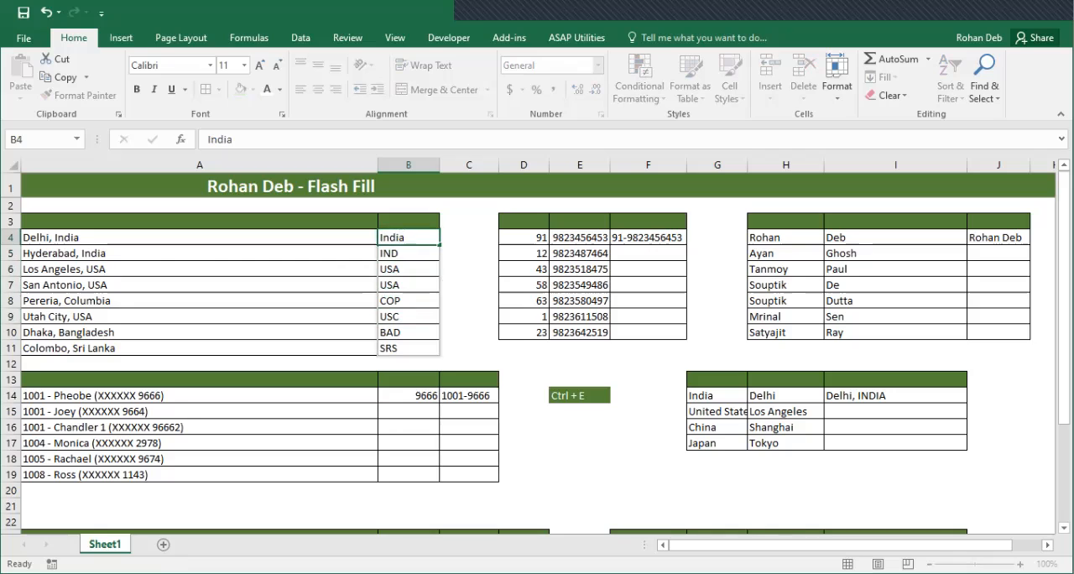
{"action": "key", "text": "Return"}
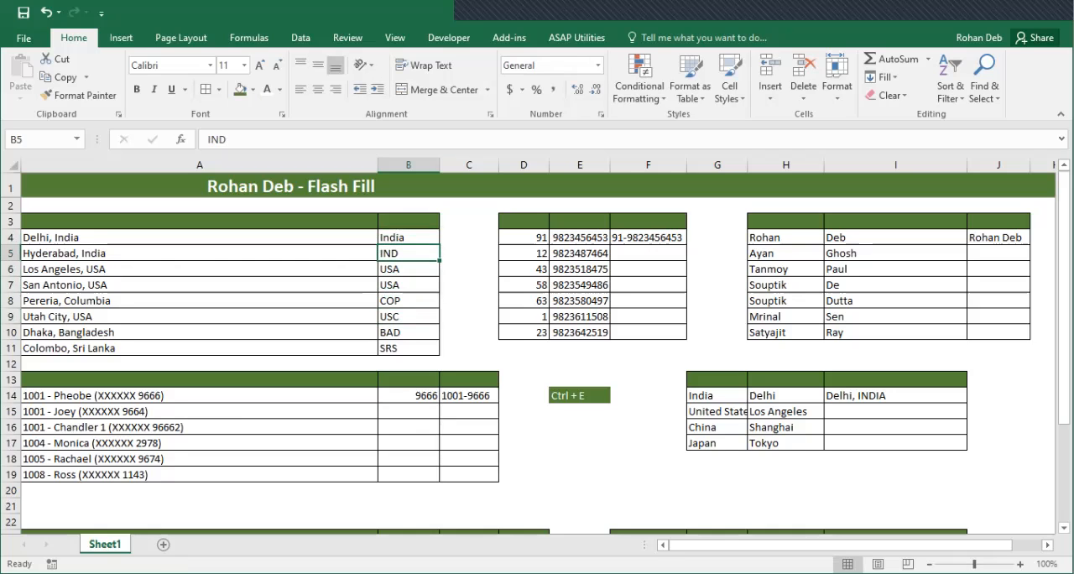
Enter India in cell B5, clear the abbreviations below it, and Flash Fill the full country names down to B11
{"action": "type", "text": "India"}
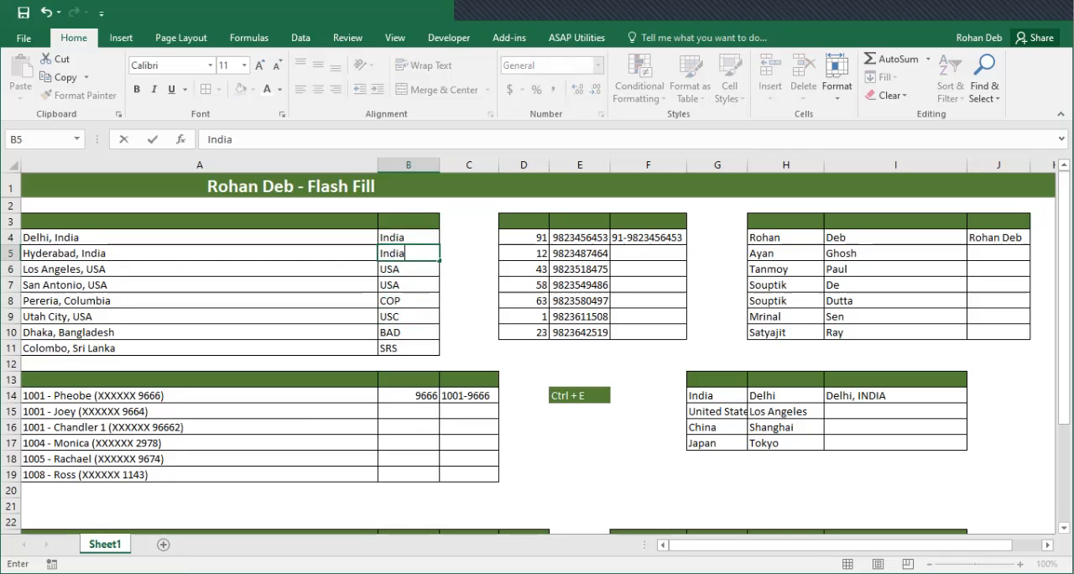
{"action": "key", "text": "Return"}
{"action": "key", "text": "ctrl+shift+Down"}
{"action": "key", "text": "Delete"}
{"action": "key", "text": "ctrl+e"}
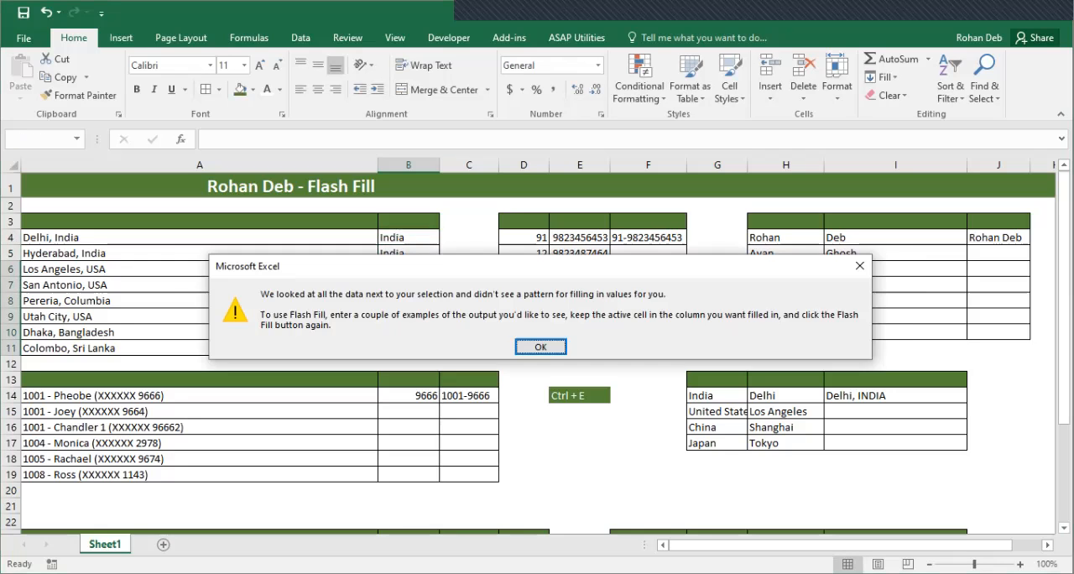
{"action": "key", "text": "Return"}
{"action": "key", "text": "ctrl+e"}
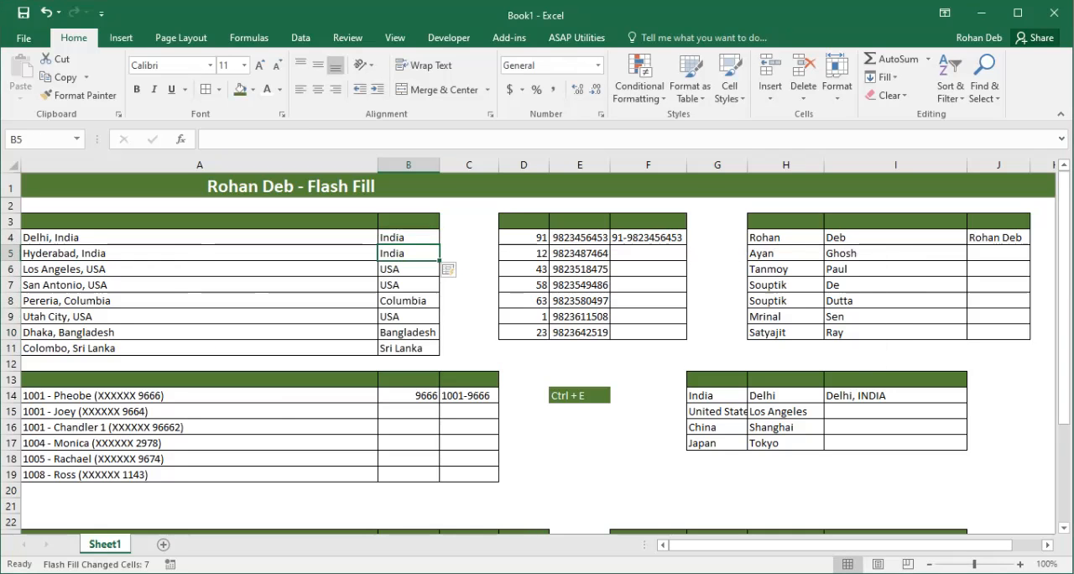
{"action": "key", "text": "Up"}
{"action": "key", "text": "Right"}
{"action": "key", "text": "Right"}
{"action": "key", "text": "Right"}
{"action": "key", "text": "Right"}
{"action": "key", "text": "Left"}
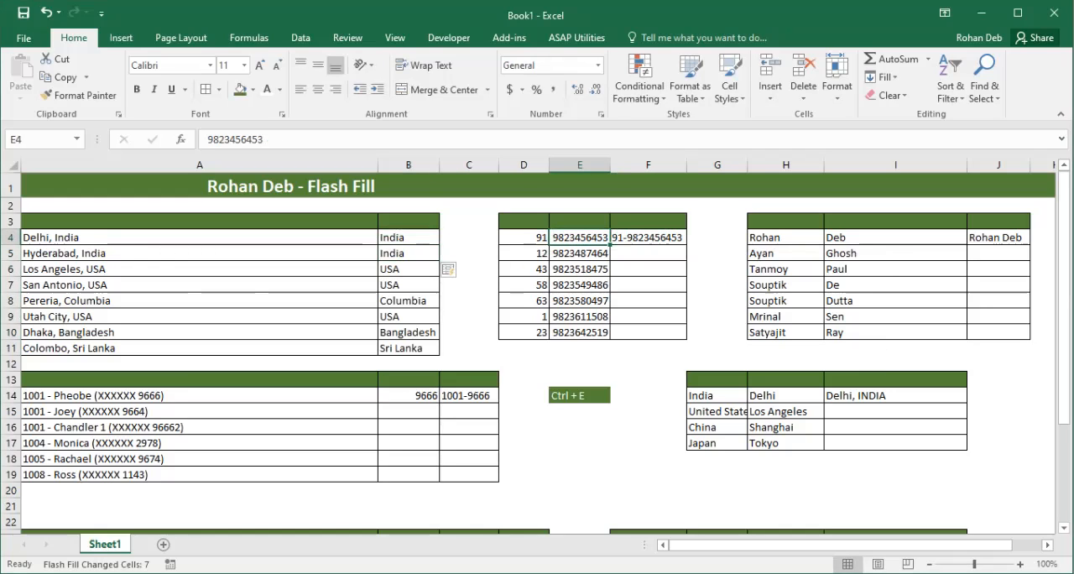
{"action": "key", "text": "Left"}
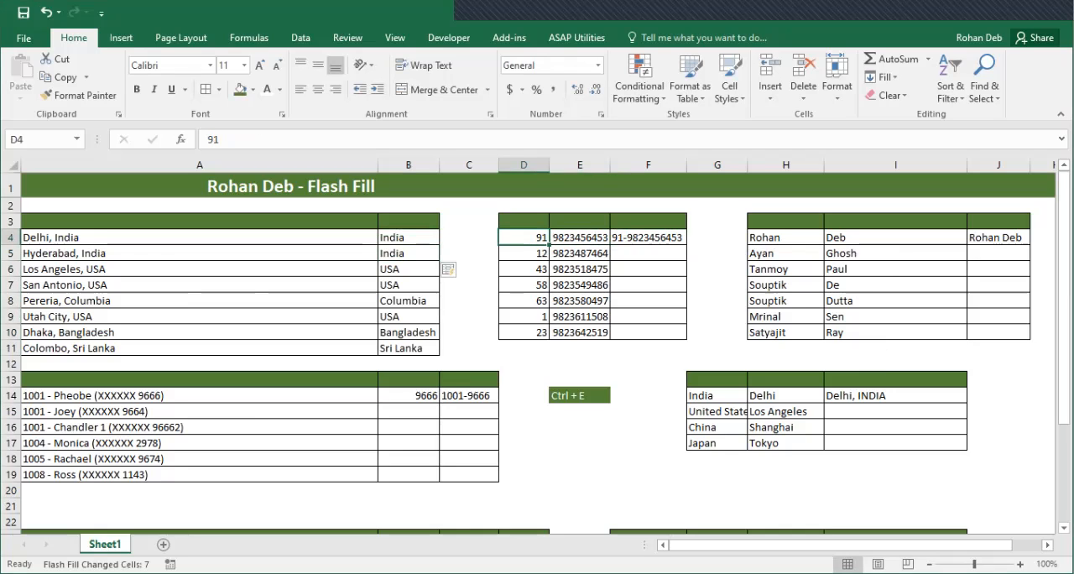
{"action": "left_click", "coordinate": [647, 253]}
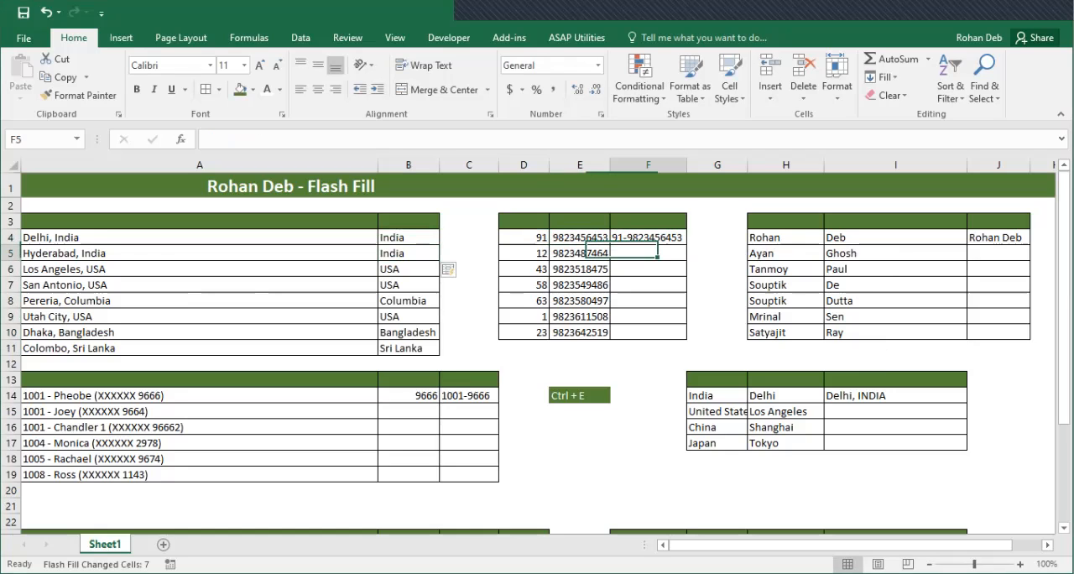
{"action": "type", "text": "=c"}
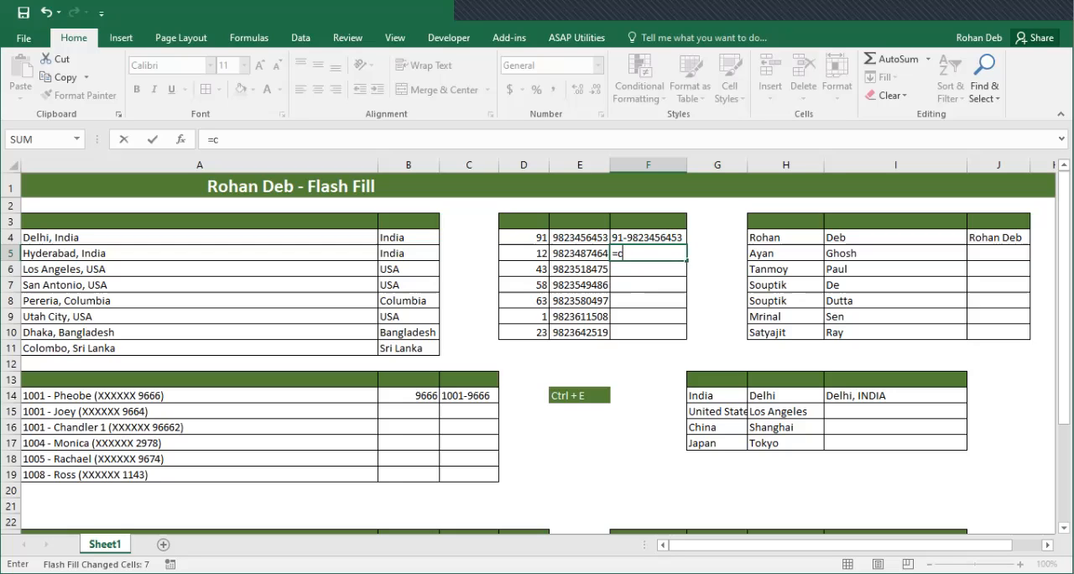
{"action": "type", "text": "ONCATENATE("}
{"action": "left_click", "coordinate": [524, 253]}
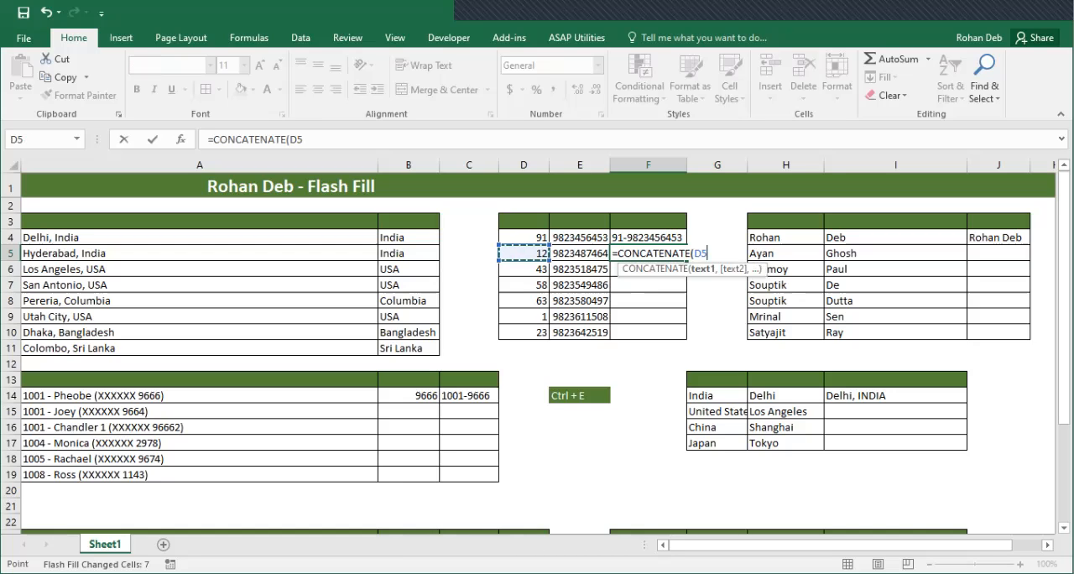
{"action": "key", "text": "Escape"}
Flash Fill F5:F10 with the hyphenated code and phone number combinations, following the example in F4
{"action": "key", "text": "Up"}
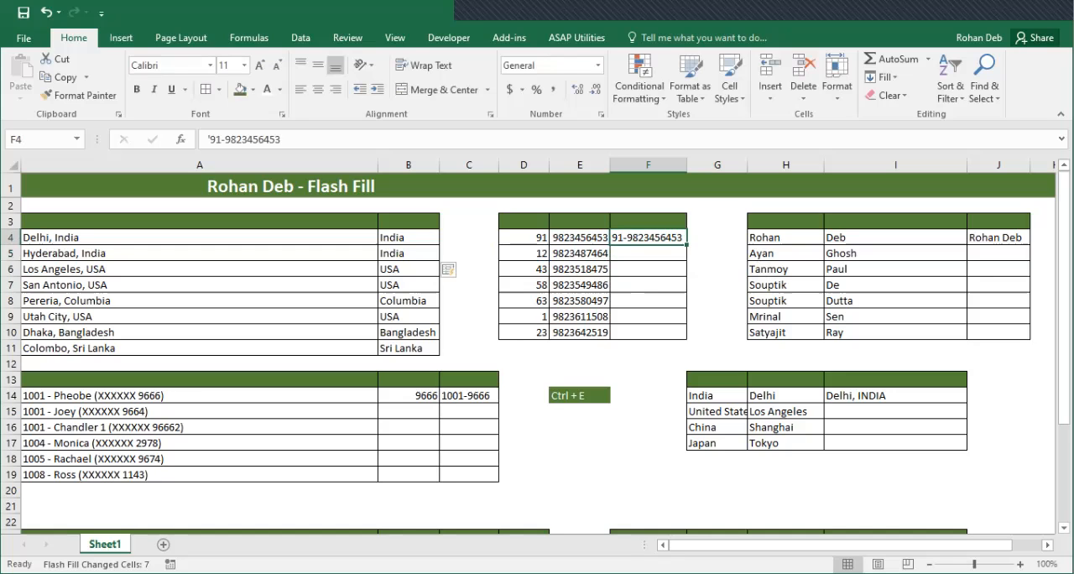
{"action": "key", "text": "Down"}
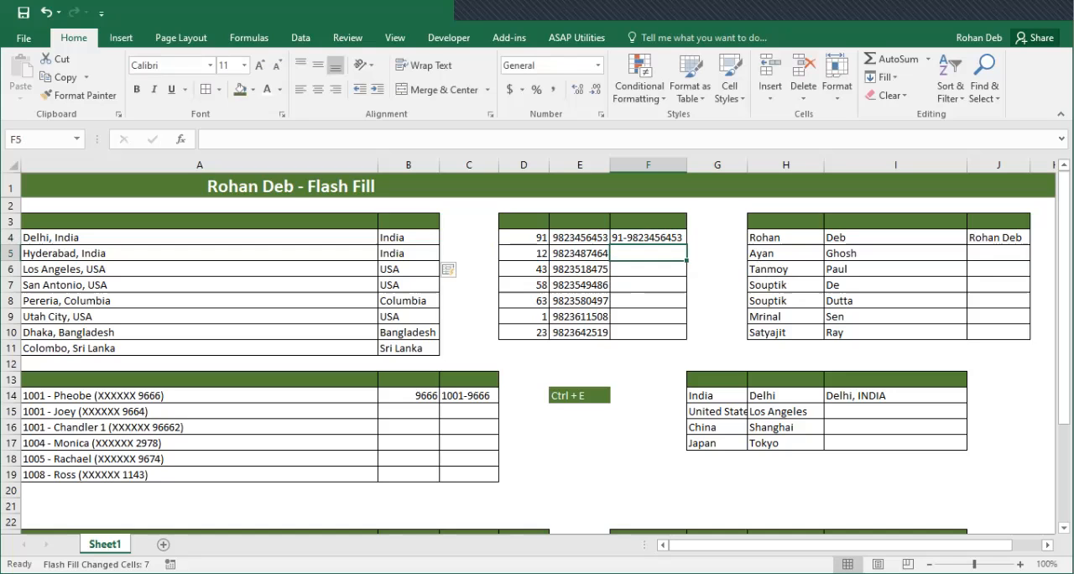
{"action": "key", "text": "ctrl+e"}
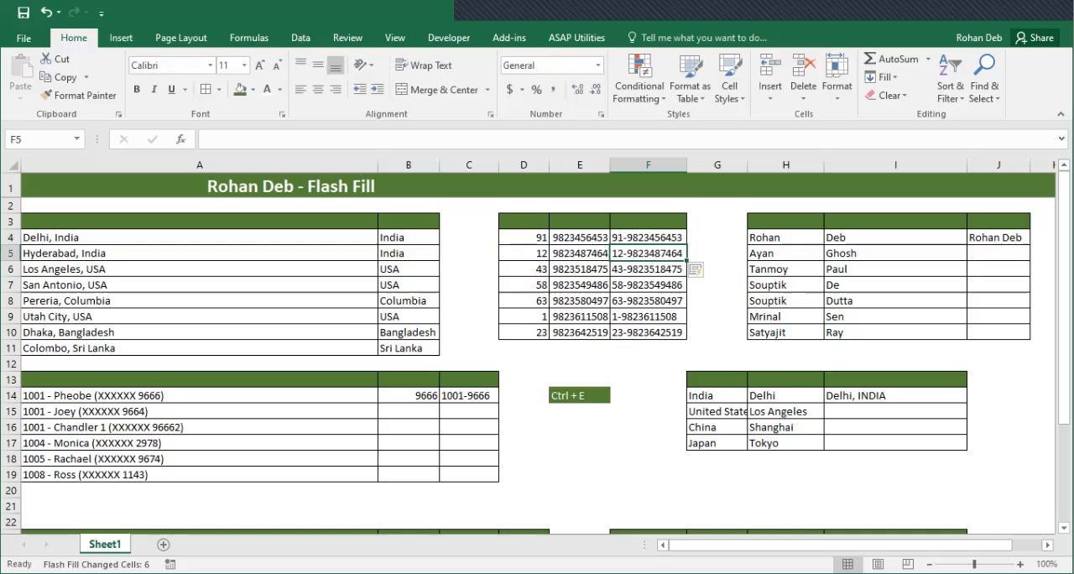
Change the code in cell D9 to 11
{"action": "key", "text": "Left"}
{"action": "key", "text": "Down"}
{"action": "key", "text": "Down"}
{"action": "key", "text": "Down"}
{"action": "key", "text": "Left"}
{"action": "key", "text": "Left"}
{"action": "key", "text": "Down"}
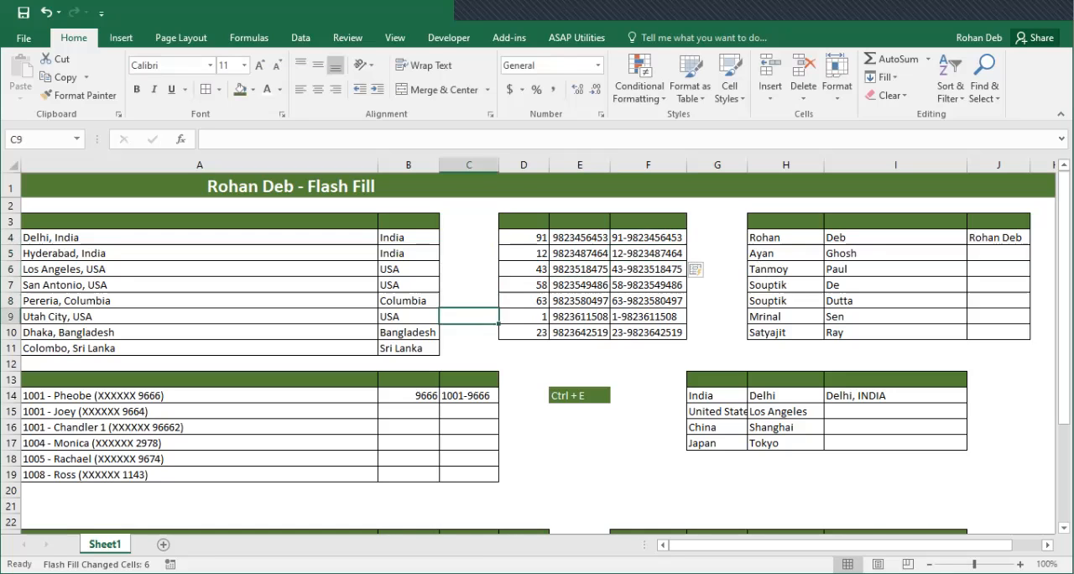
{"action": "key", "text": "Right"}
{"action": "type", "text": "11"}
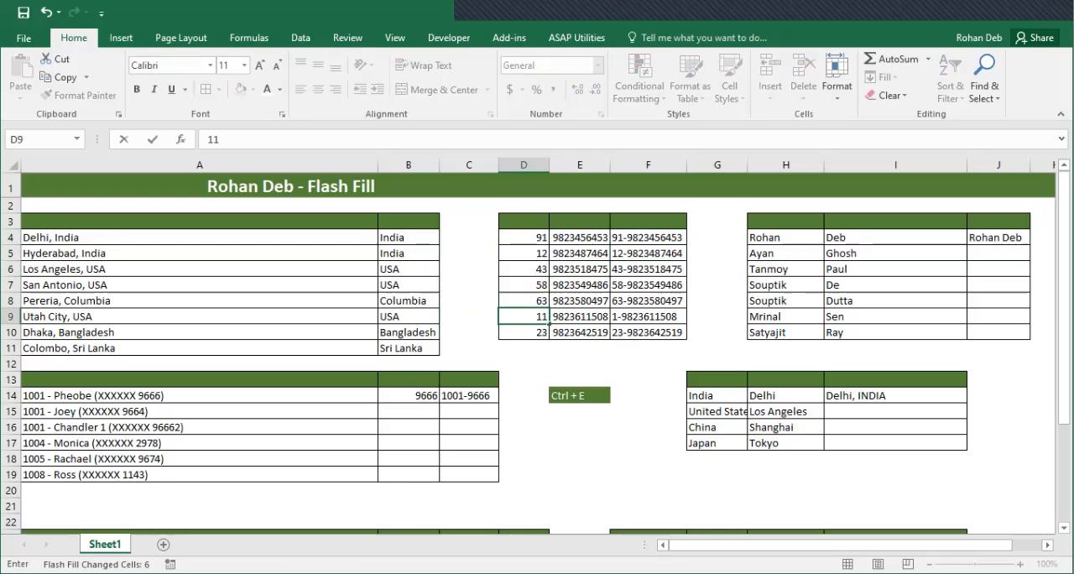
{"action": "key", "text": "Return"}
Clear the combined numbers in F9:F10 and Flash Fill them again from the updated code column
{"action": "key", "text": "Up"}
{"action": "key", "text": "Right"}
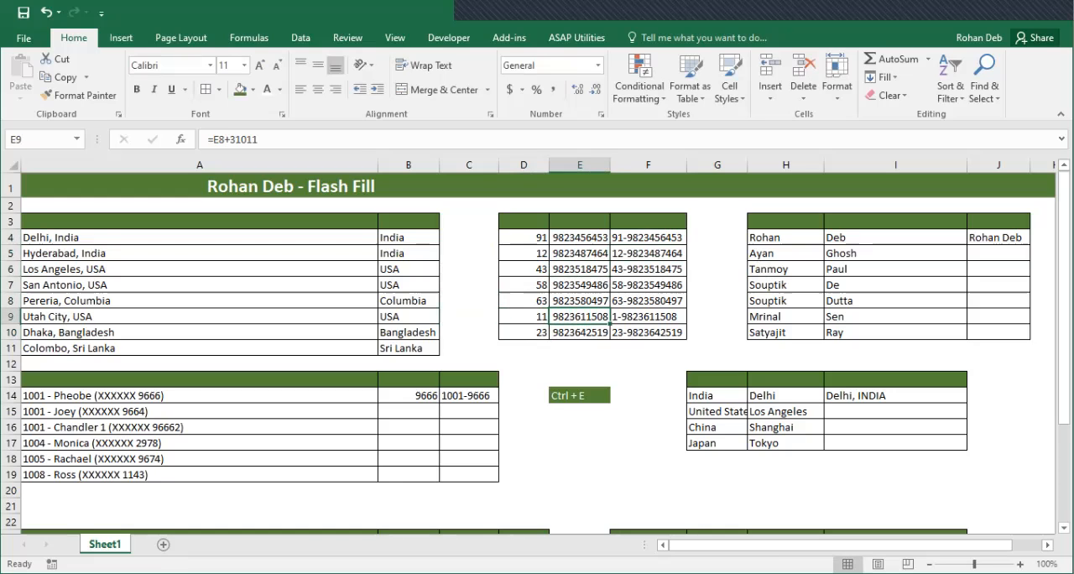
{"action": "key", "text": "Right"}
{"action": "key", "text": "ctrl+e"}
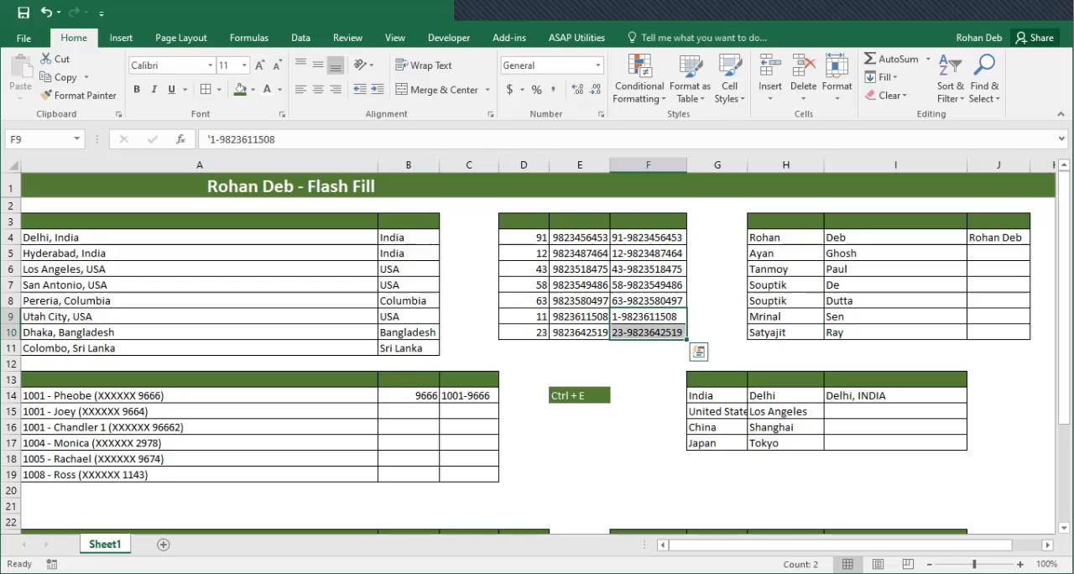
{"action": "key", "text": "ctrl+z"}
{"action": "key", "text": "Up"}
{"action": "key", "text": "Down"}
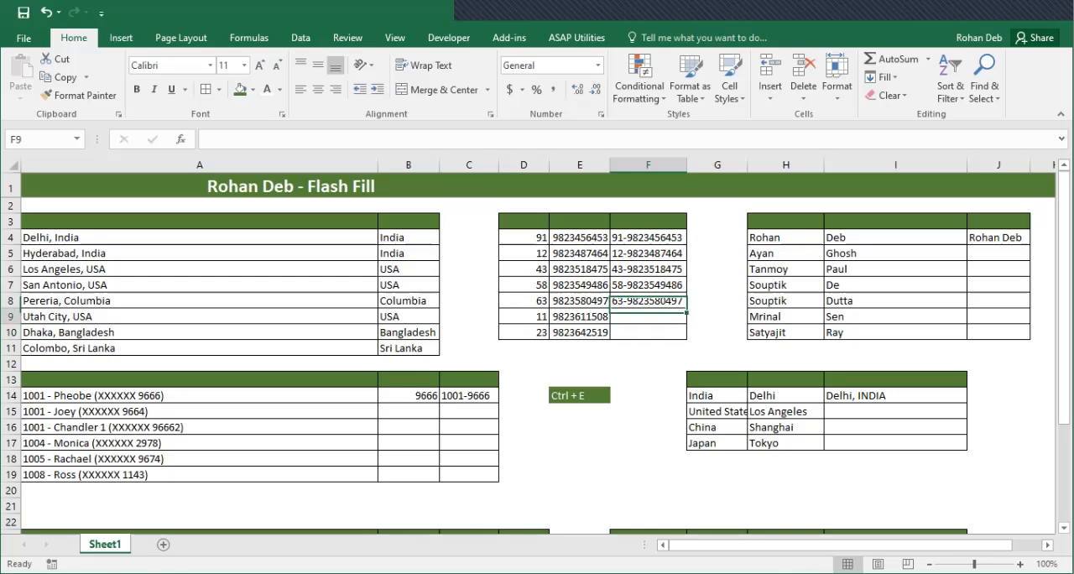
{"action": "key", "text": "ctrl+e"}
Examine the combined numbers in column F against the codes in column D and the phone numbers in column E
{"action": "key", "text": "Left"}
{"action": "key", "text": "Right"}
{"action": "key", "text": "Left"}
{"action": "key", "text": "Left"}
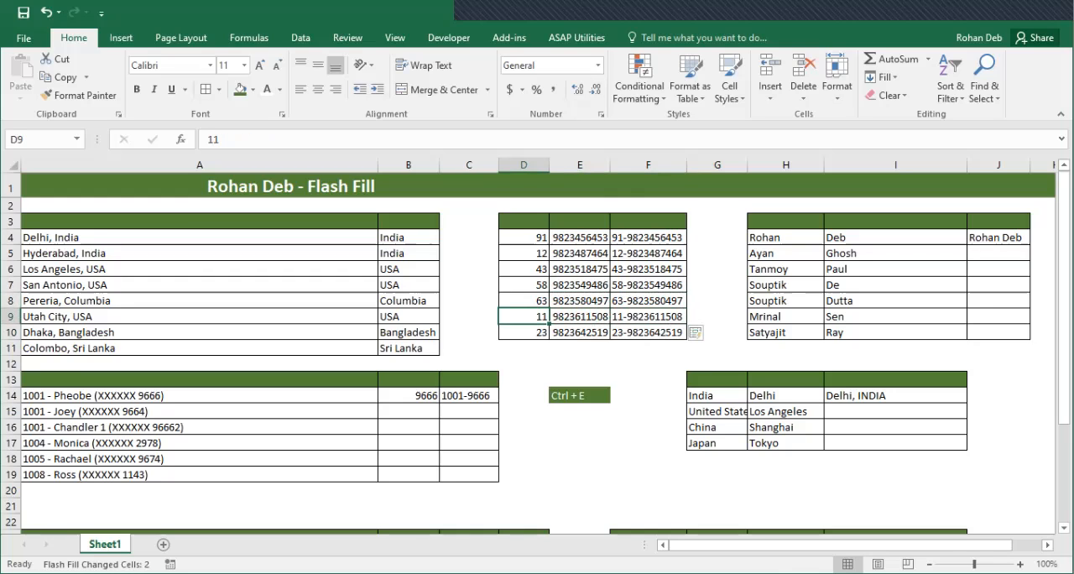
{"action": "key", "text": "Right"}
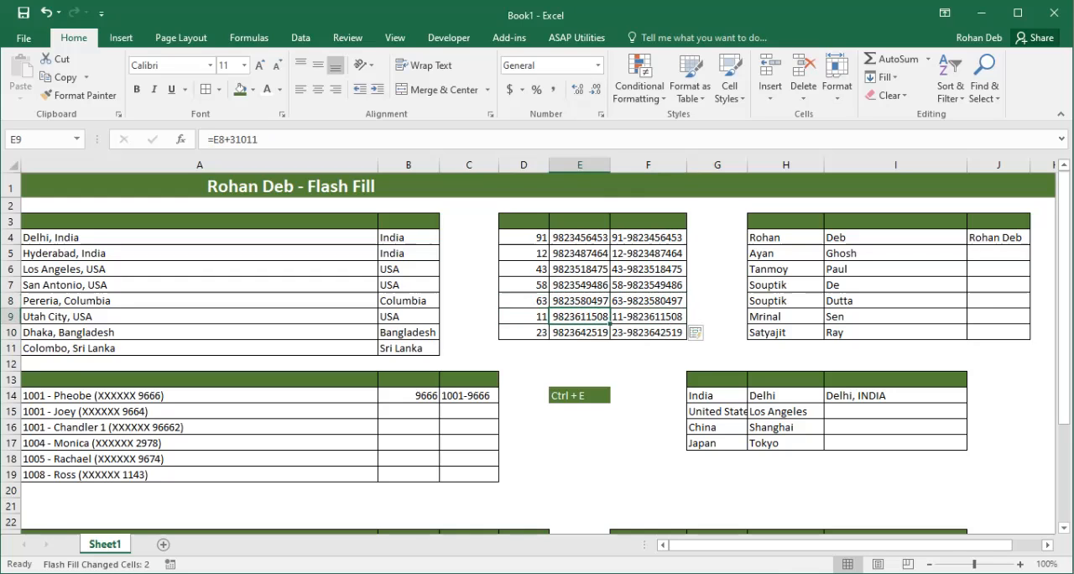
{"action": "key", "text": "Right"}
{"action": "key", "text": "Up"}
{"action": "key", "text": "Up"}
{"action": "key", "text": "Up"}
{"action": "key", "text": "Up"}
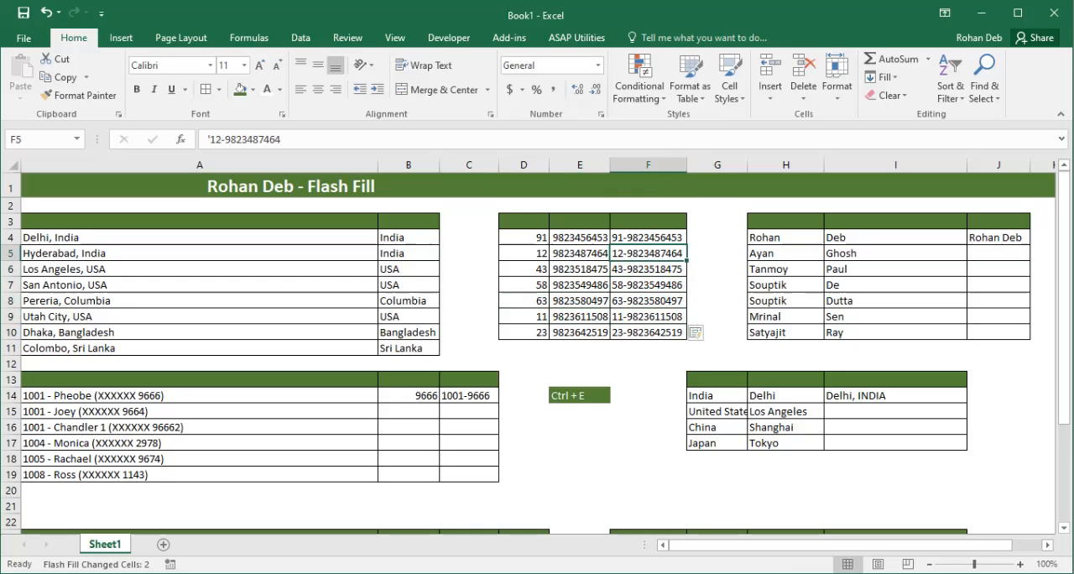
{"action": "key", "text": "Left"}
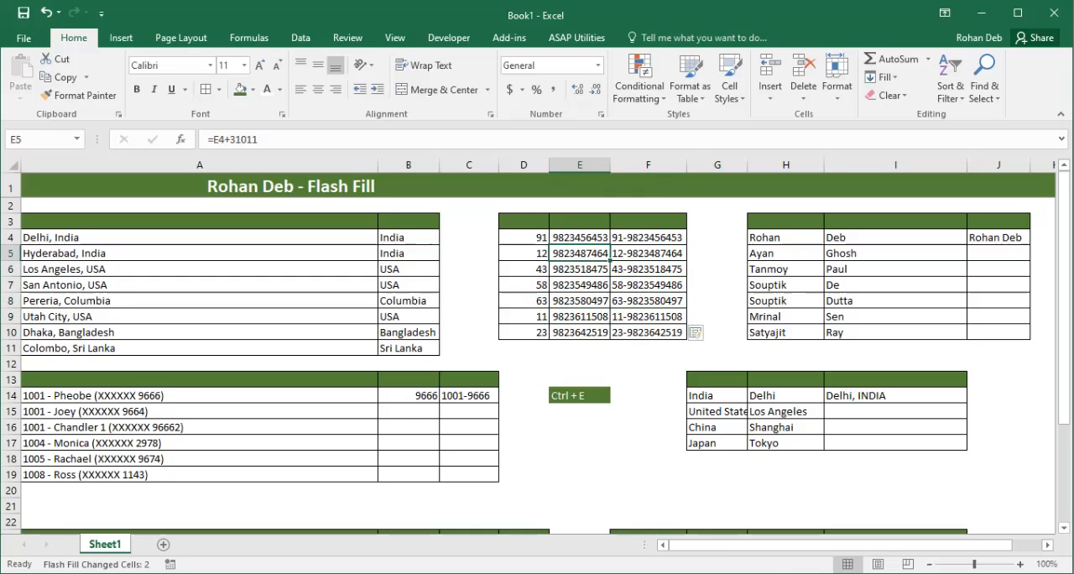
{"action": "key", "text": "Right"}
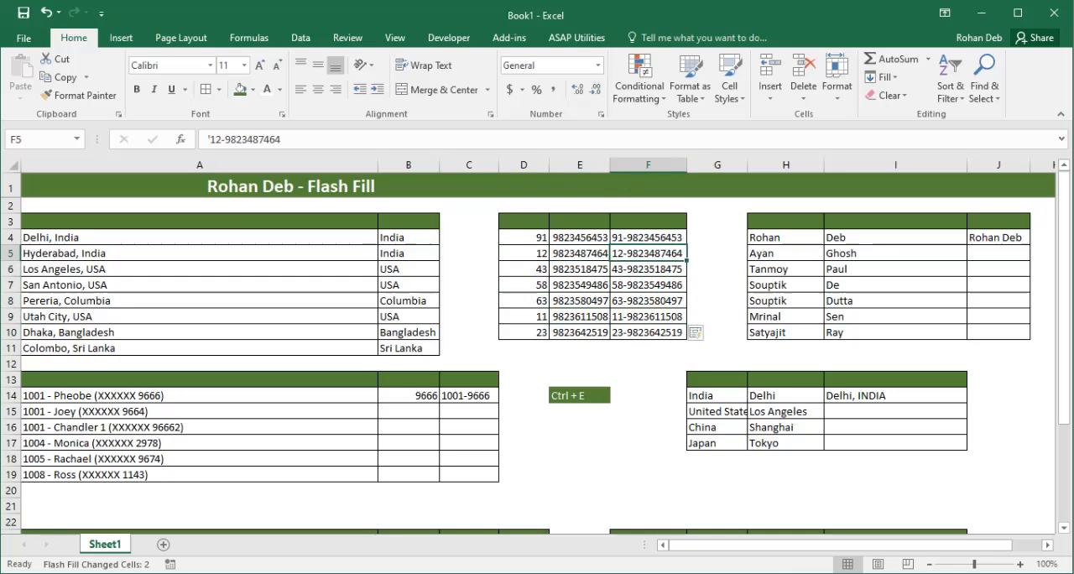
{"action": "key", "text": "Right"}
{"action": "key", "text": "Left"}
{"action": "key", "text": "Left"}
{"action": "key", "text": "Left"}
{"action": "key", "text": "Right"}
{"action": "key", "text": "Right"}
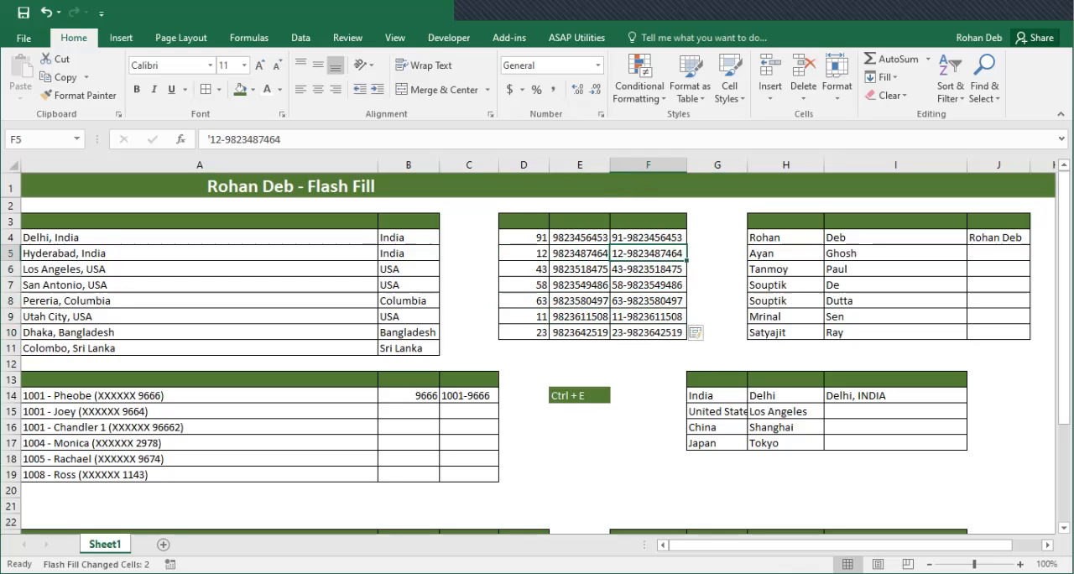
Replace the example in J4 with the first initial, a period and the surname, and Flash Fill the pattern down to J10
{"action": "key", "text": "Right"}
{"action": "key", "text": "Right"}
{"action": "key", "text": "Right"}
{"action": "key", "text": "Right"}
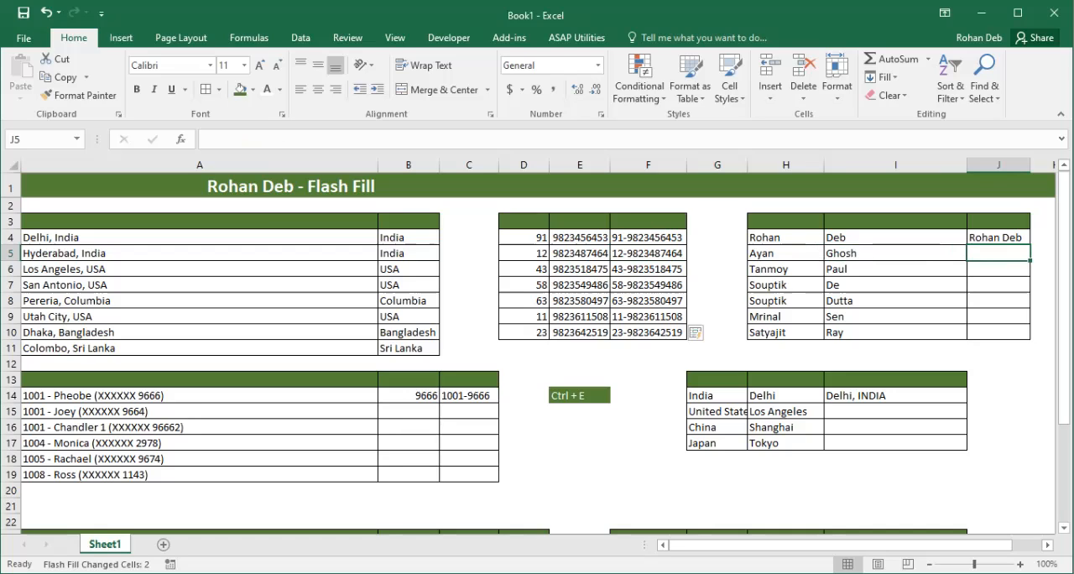
{"action": "left_click", "coordinate": [997, 238]}
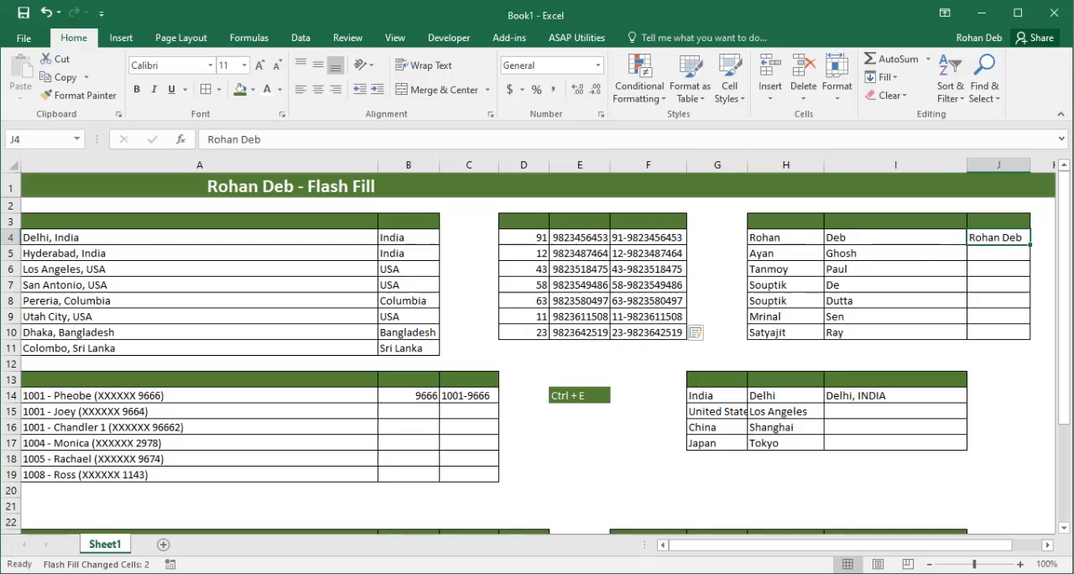
{"action": "type", "text": "R"}
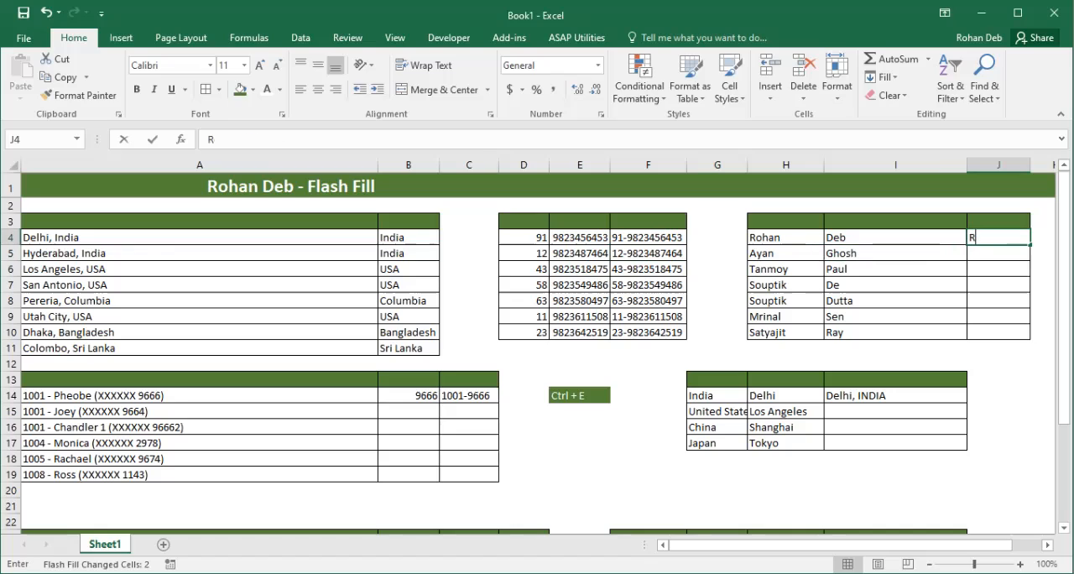
{"action": "type", "text": ".Deb"}
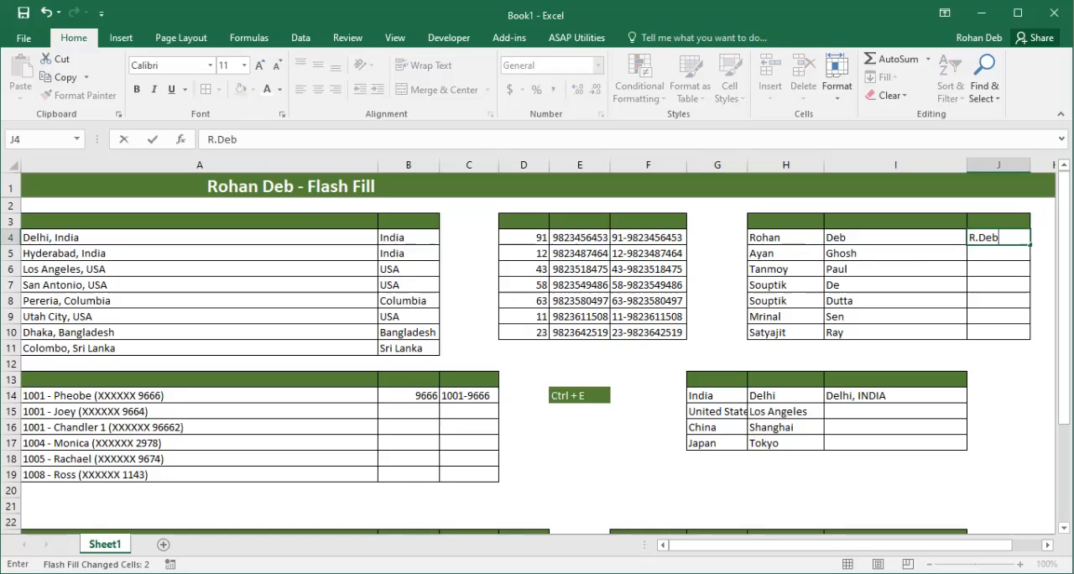
{"action": "key", "text": "Return"}
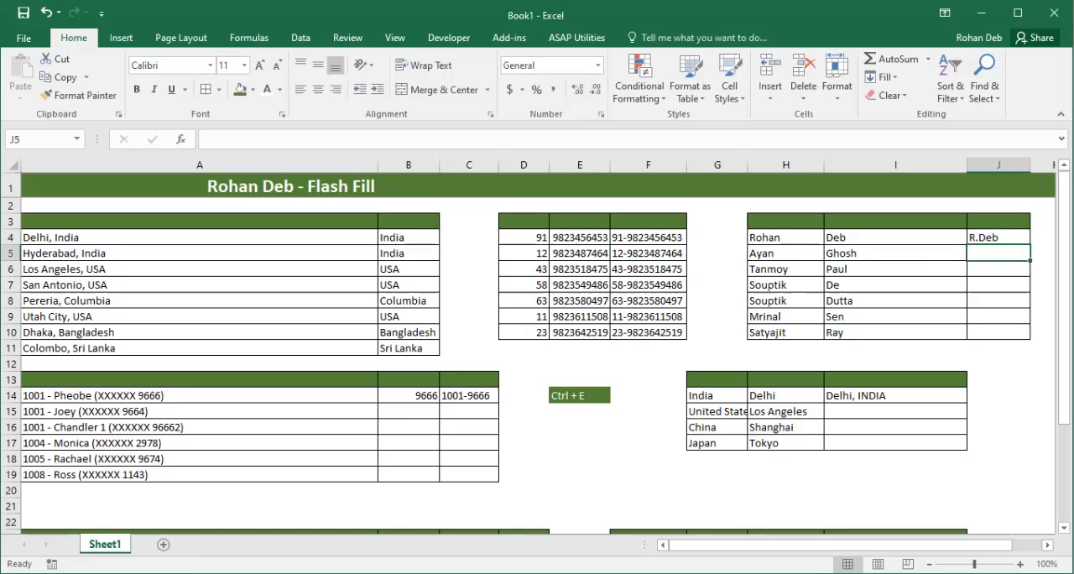
{"action": "key", "text": "ctrl+e"}
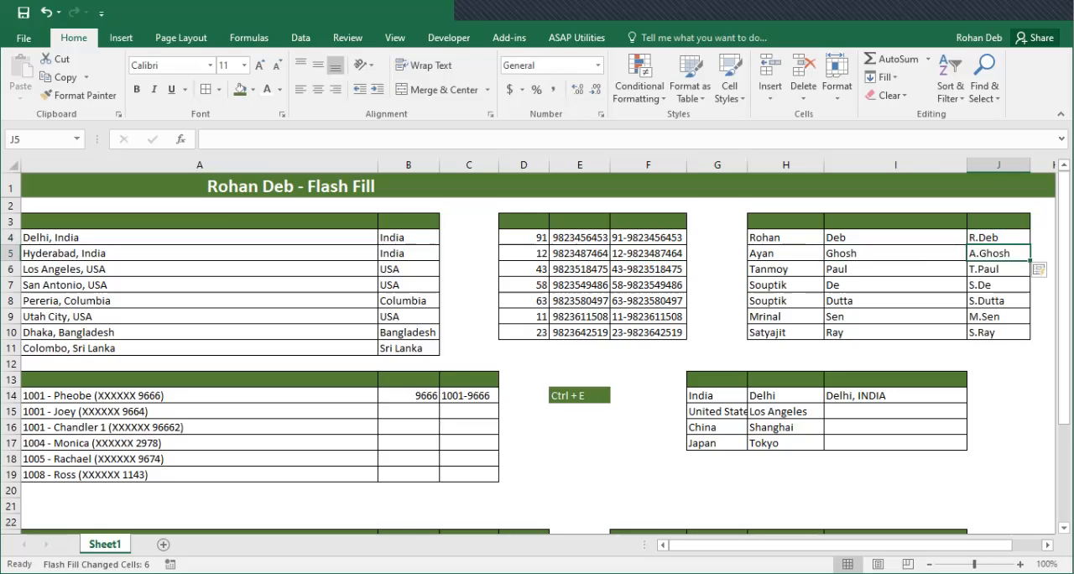
Replace the example in J4 with a lowercase first-name-dot-surname Gmail address and fill the pattern down to J10
{"action": "left_click", "coordinate": [998, 237]}
{"action": "key", "text": "Return"}
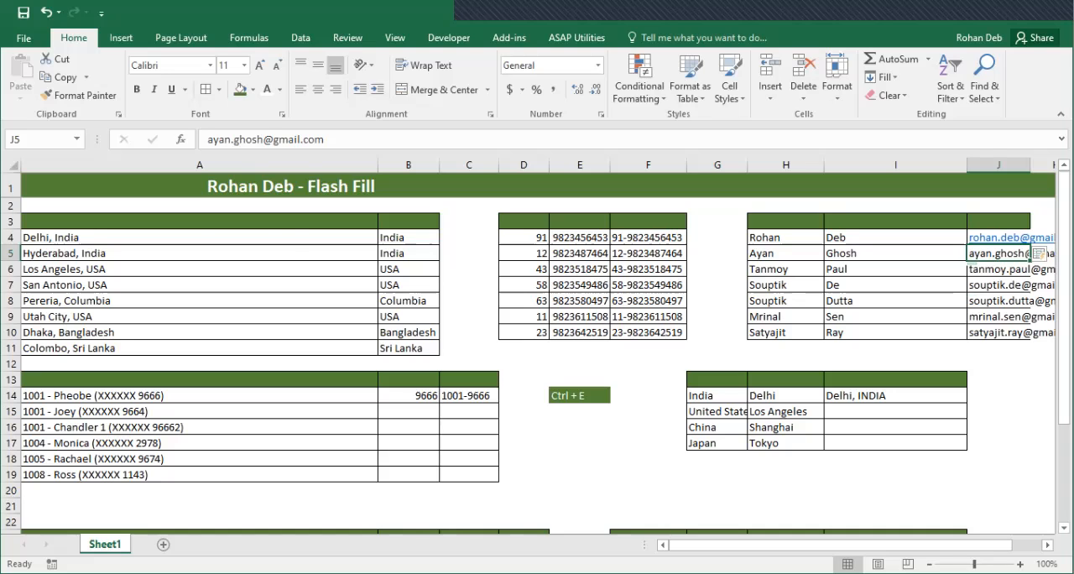
{"action": "scroll", "coordinate": [537, 352], "scroll_direction": "right", "scroll_amount": 3}
{"action": "scroll", "coordinate": [537, 353], "scroll_direction": "left", "scroll_amount": 3}
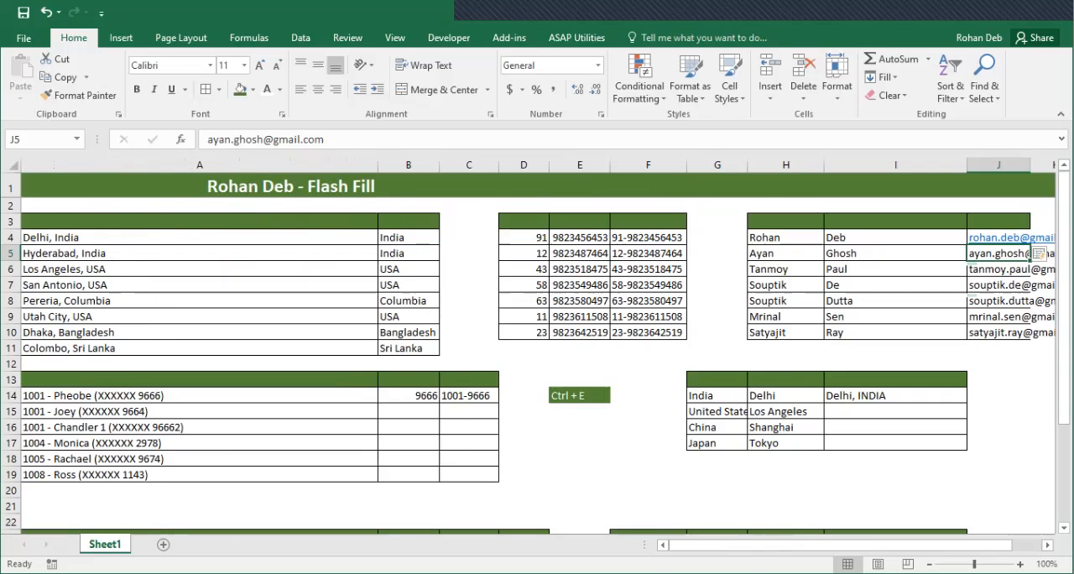
Replace the example in J4 with the uppercase initials of the first name and surname, and Flash Fill J5:J10
{"action": "left_click", "coordinate": [895, 270]}
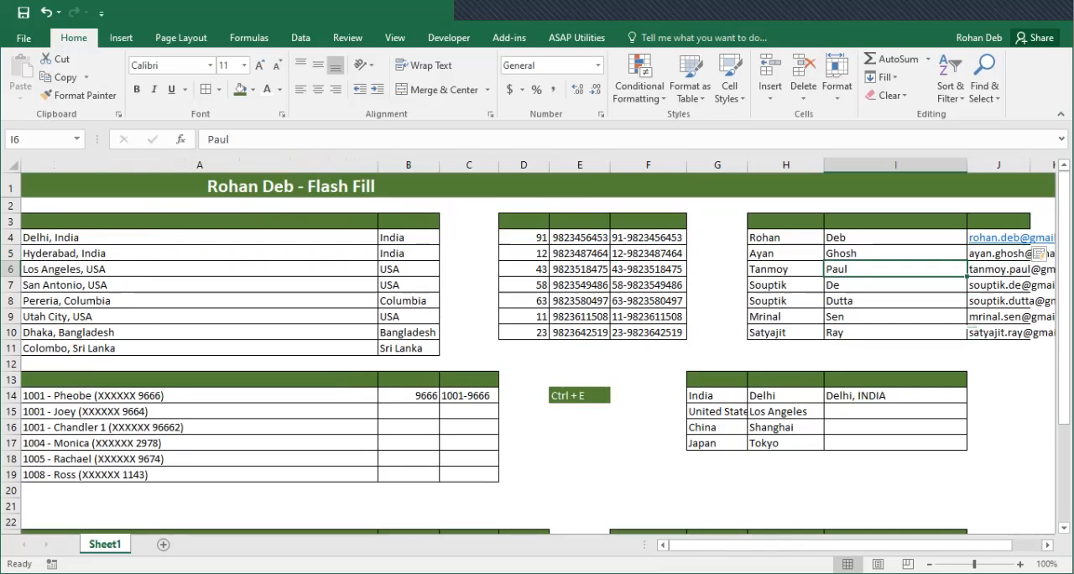
{"action": "key", "text": "Up"}
{"action": "key", "text": "Up"}
{"action": "key", "text": "Right"}
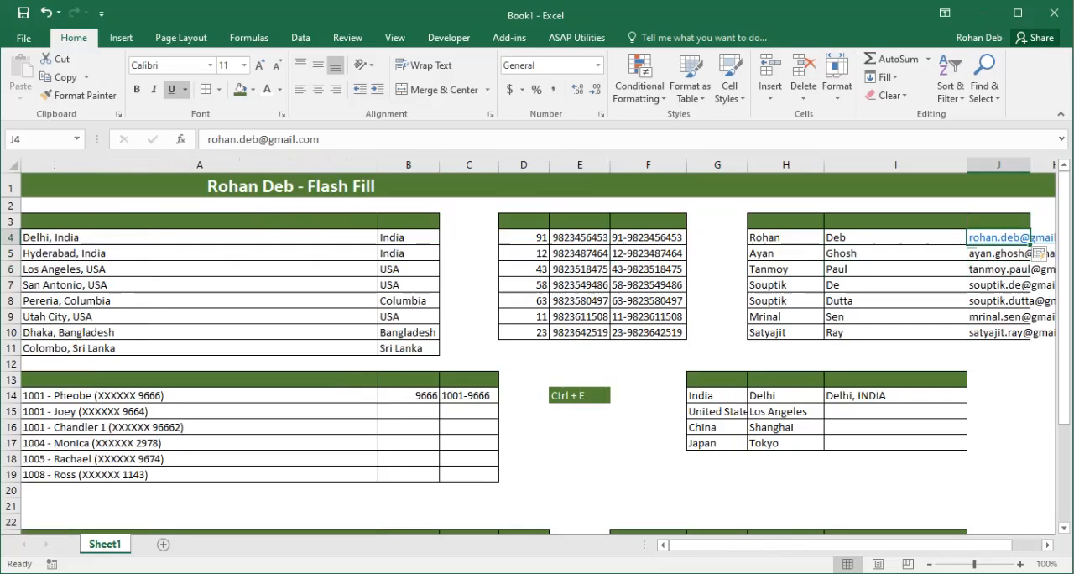
{"action": "type", "text": "RD"}
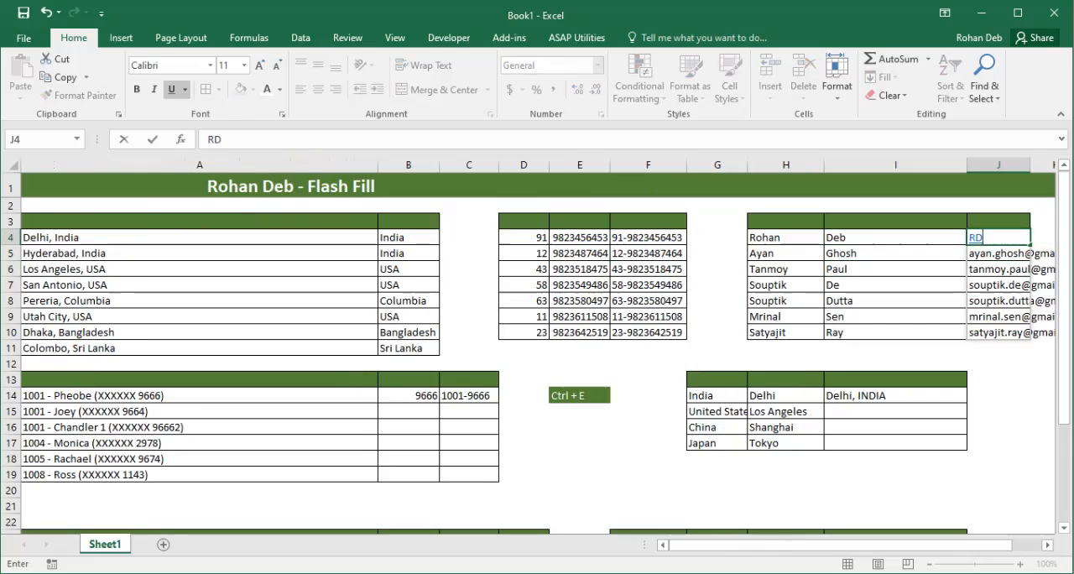
{"action": "key", "text": "Return"}
{"action": "key", "text": "ctrl+e"}
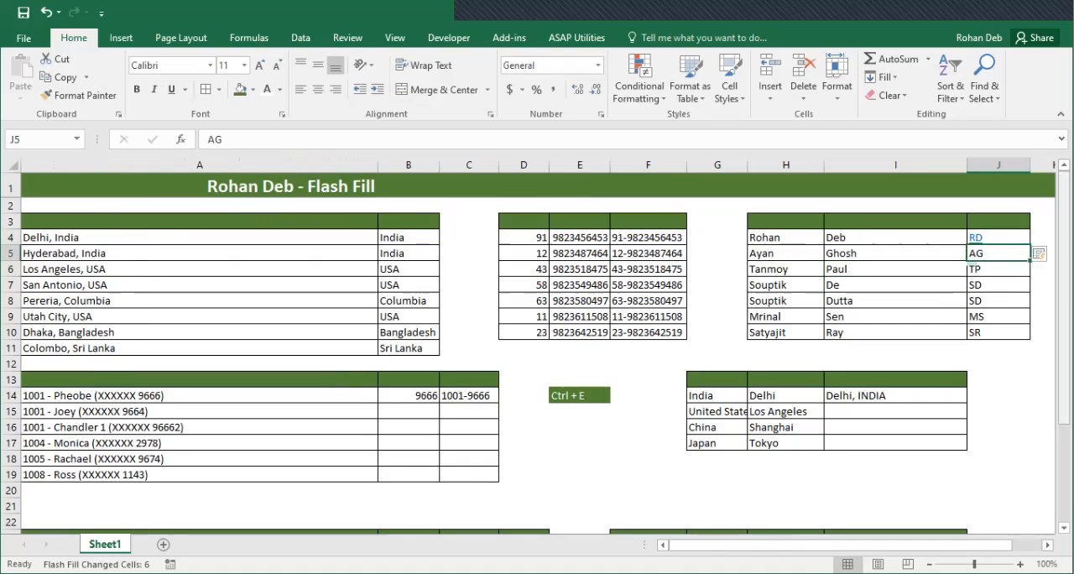
{"action": "scroll", "coordinate": [536, 352], "scroll_direction": "down", "scroll_amount": 1}
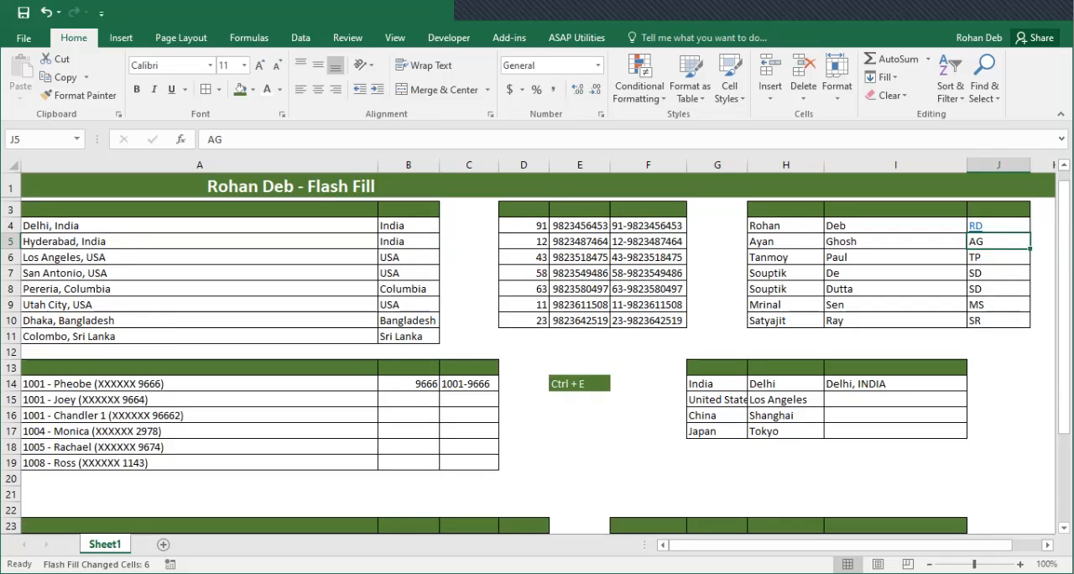
Flash Fill B15:B19 with the digits at the end of each bracket in column A, following the example in B14
{"action": "scroll", "coordinate": [536, 352], "scroll_direction": "down", "scroll_amount": 2}
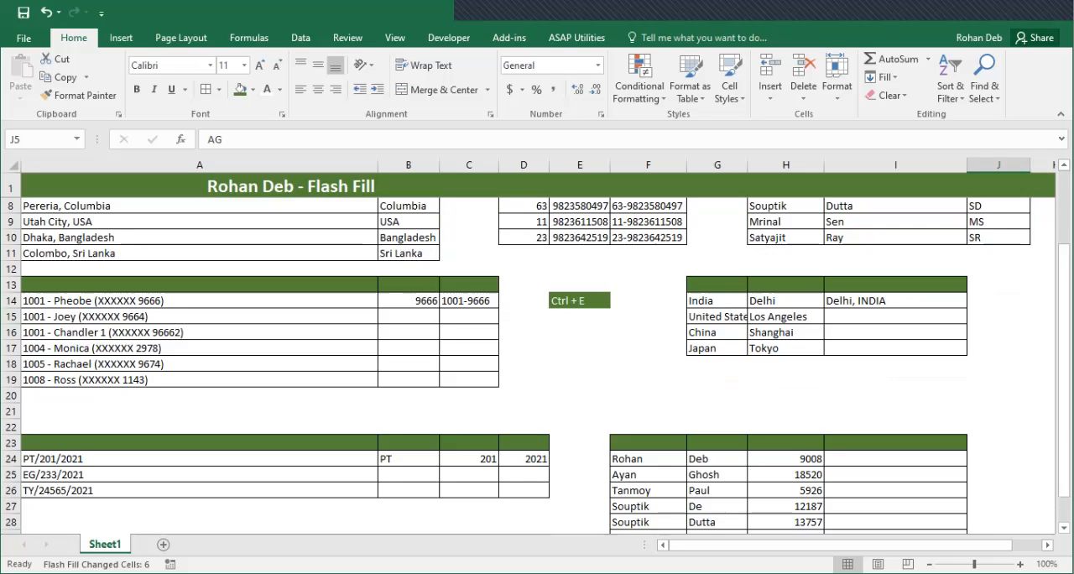
{"action": "left_click", "coordinate": [409, 301]}
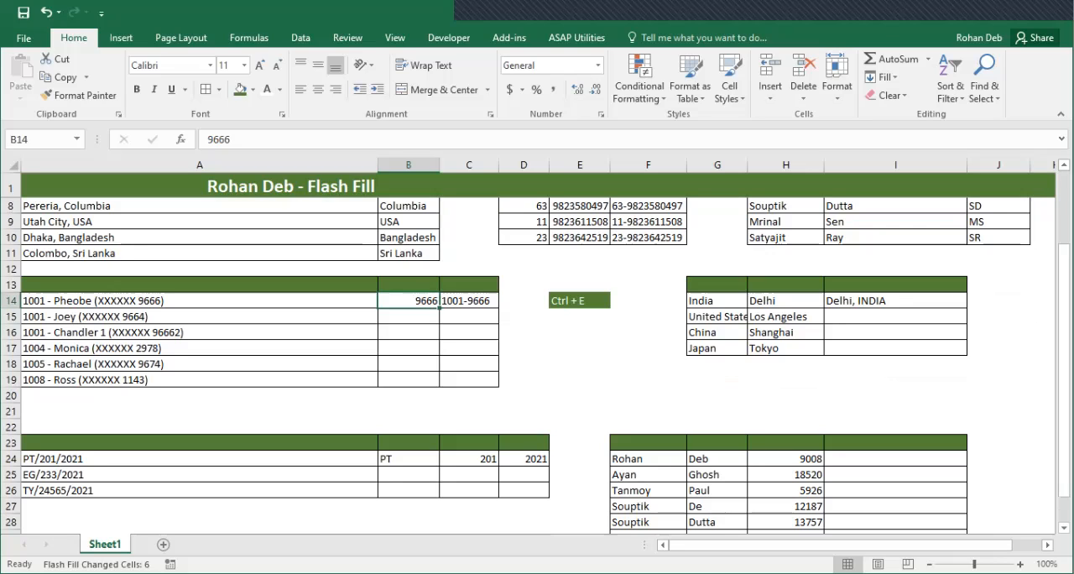
{"action": "left_click", "coordinate": [409, 316]}
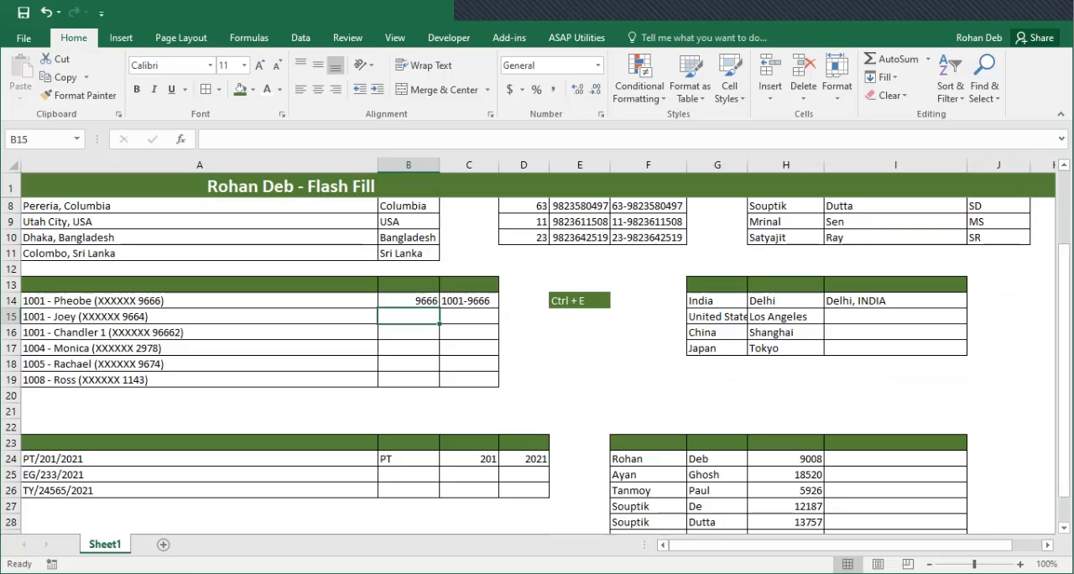
{"action": "key", "text": "ctrl+e"}
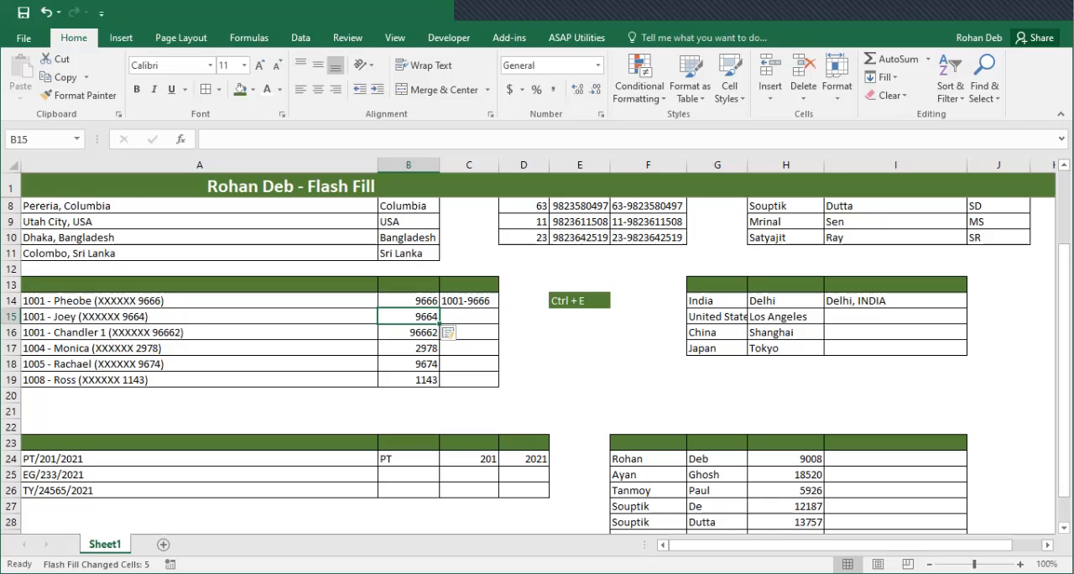
Replace the example in C14 with the leading code, a slash and the bracketed digits from A14, and Flash Fill C15:C19
{"action": "left_click", "coordinate": [469, 317]}
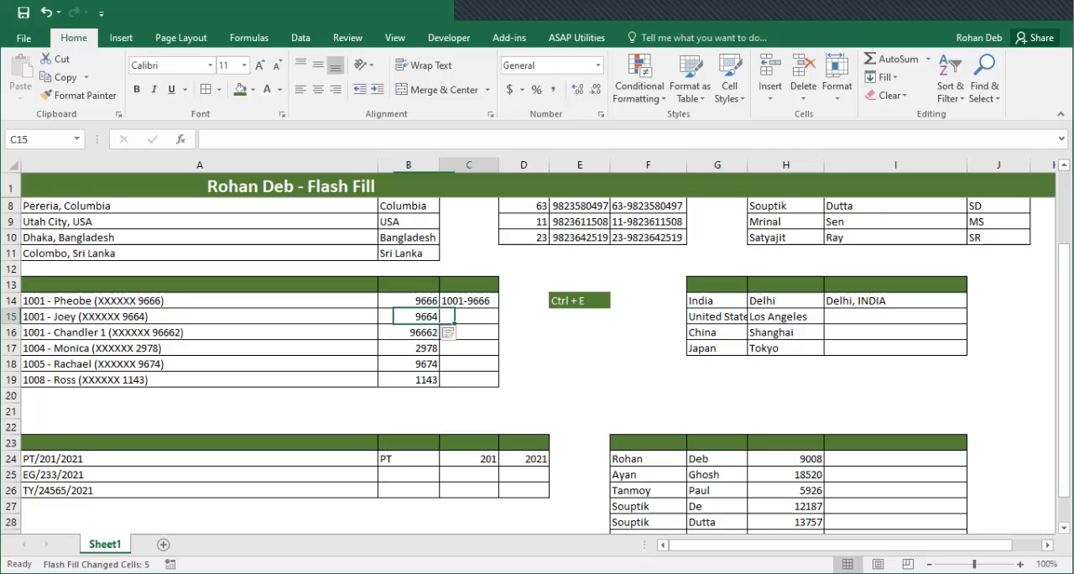
{"action": "left_click", "coordinate": [469, 301]}
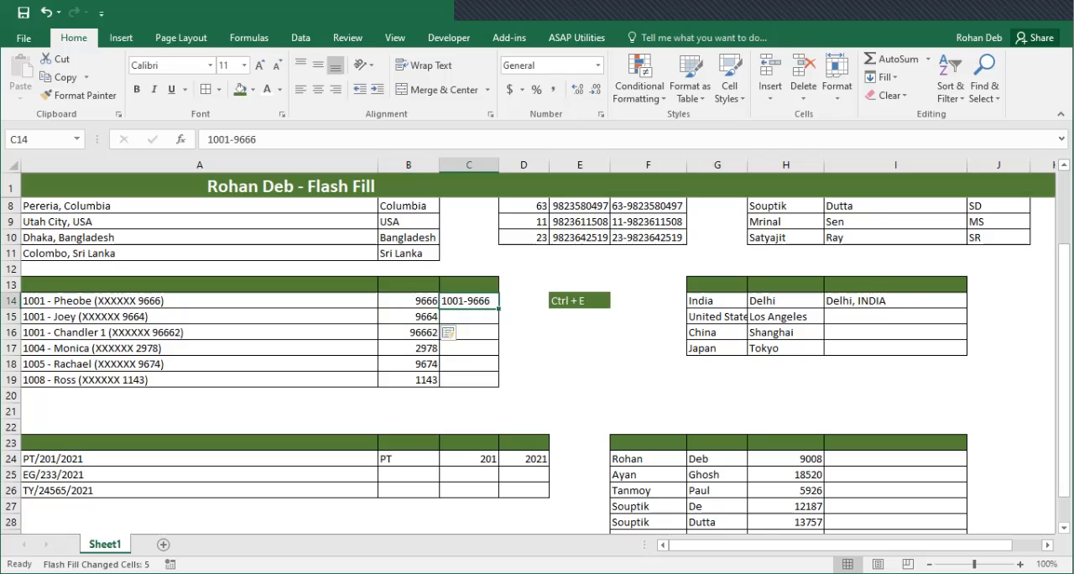
{"action": "key", "text": "Delete"}
{"action": "type", "text": "1000"}
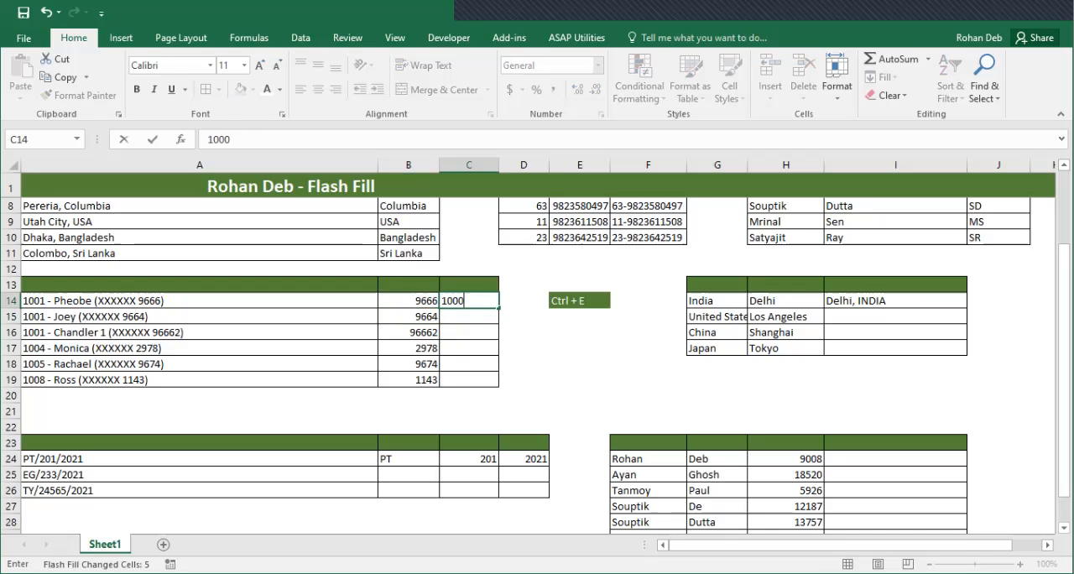
{"action": "key", "text": "BackSpace"}
{"action": "type", "text": "1/9666"}
{"action": "key", "text": "Return"}
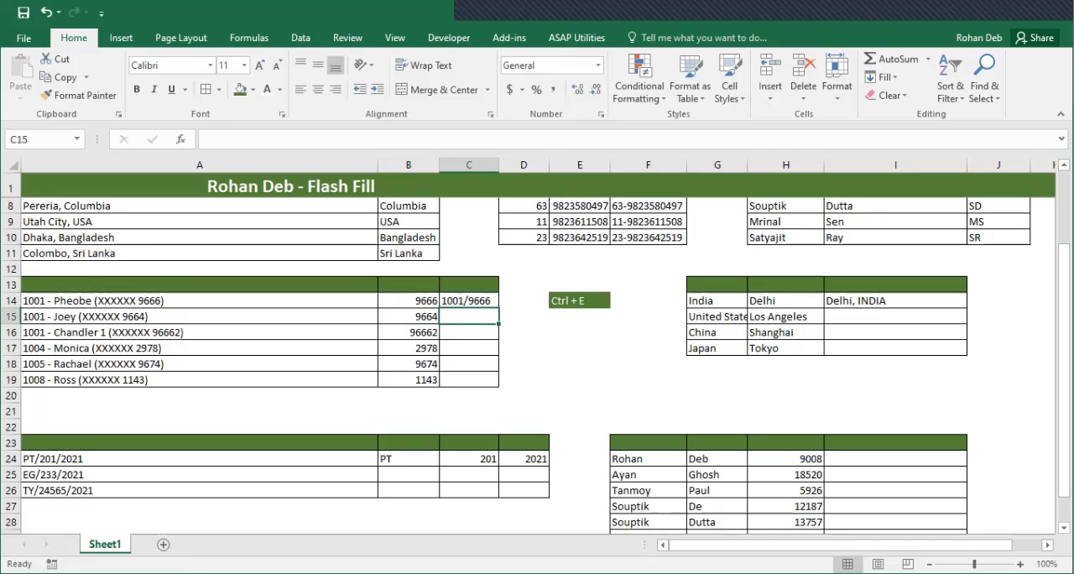
{"action": "key", "text": "ctrl+e"}
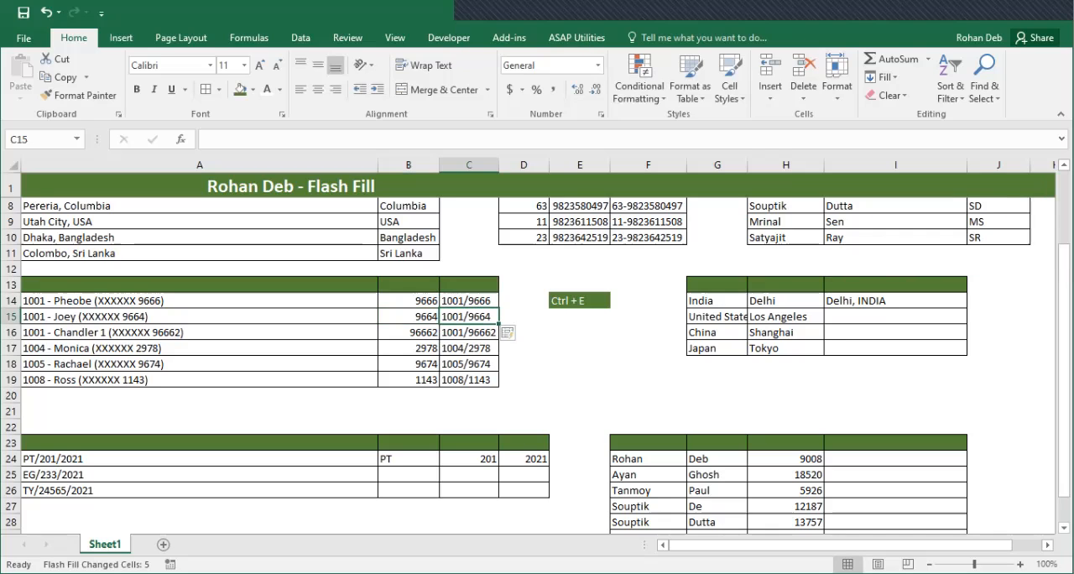
Examine the slash-separated codes in column C against the extracted digits in column B
{"action": "key", "text": "Left"}
{"action": "key", "text": "Up"}
{"action": "key", "text": "Right"}
{"action": "key", "text": "Down"}
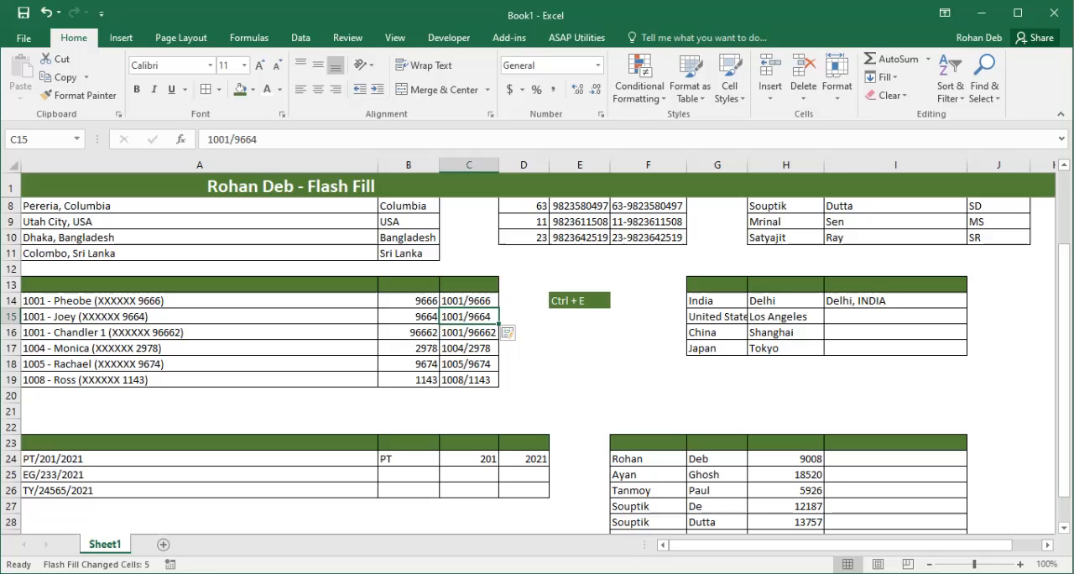
{"action": "left_click", "coordinate": [469, 300]}
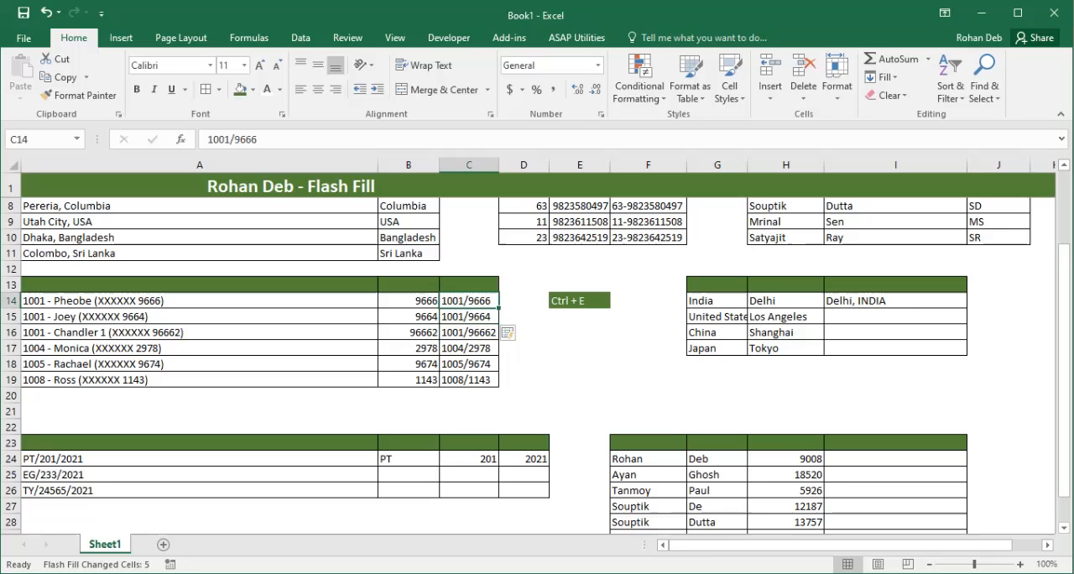
{"action": "key", "text": "Down"}
{"action": "key", "text": "Down"}
{"action": "key", "text": "Right"}
{"action": "key", "text": "Up"}
{"action": "key", "text": "Left"}
{"action": "key", "text": "Up"}
Flash Fill I15:I17 with the city, a comma and the uppercase country, following the example in I14
{"action": "key", "text": "Right"}
{"action": "key", "text": "Right"}
{"action": "key", "text": "Right"}
{"action": "key", "text": "Right"}
{"action": "key", "text": "Right"}
{"action": "key", "text": "Right"}
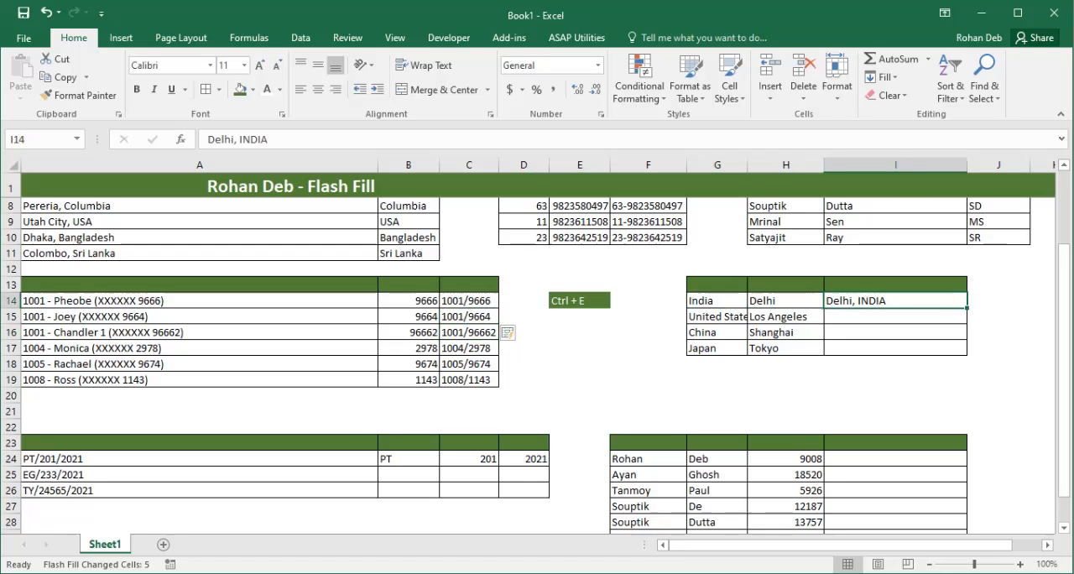
{"action": "key", "text": "Right"}
{"action": "key", "text": "Left"}
{"action": "key", "text": "Down"}
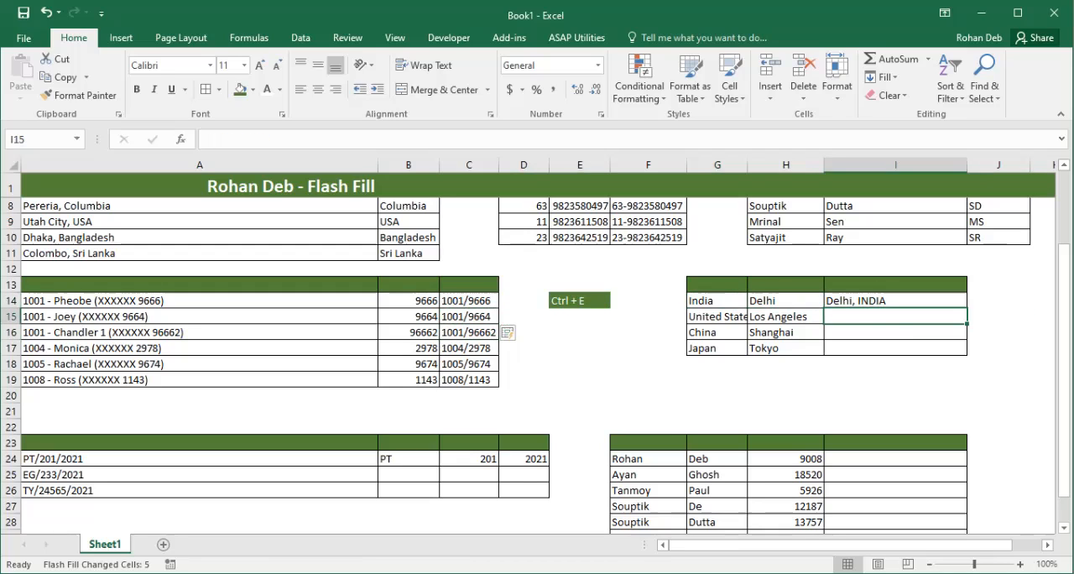
{"action": "key", "text": "ctrl+e"}
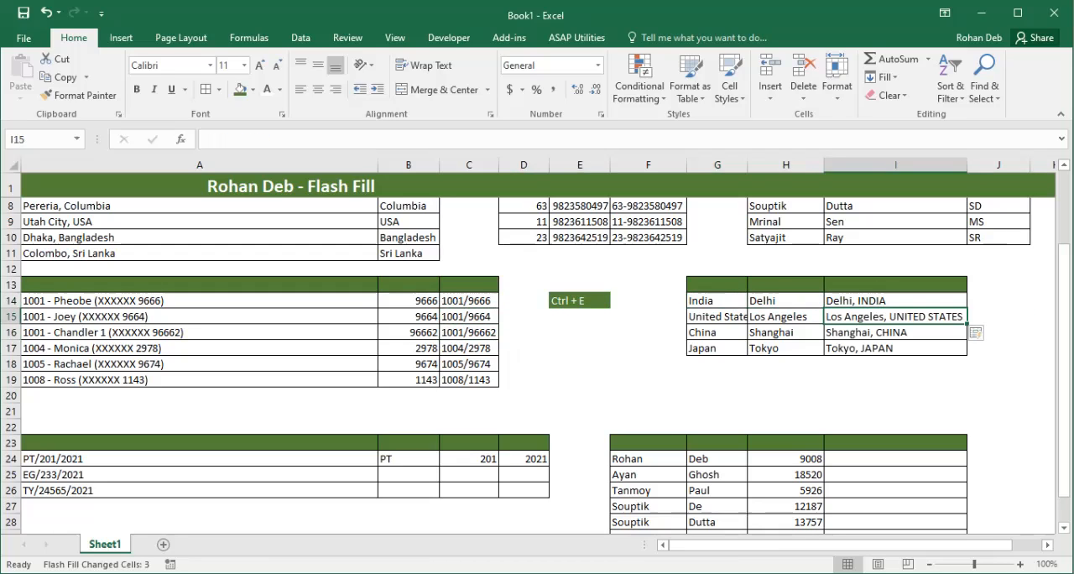
Clear the city and country combinations from I14:I17
{"action": "key", "text": "Up"}
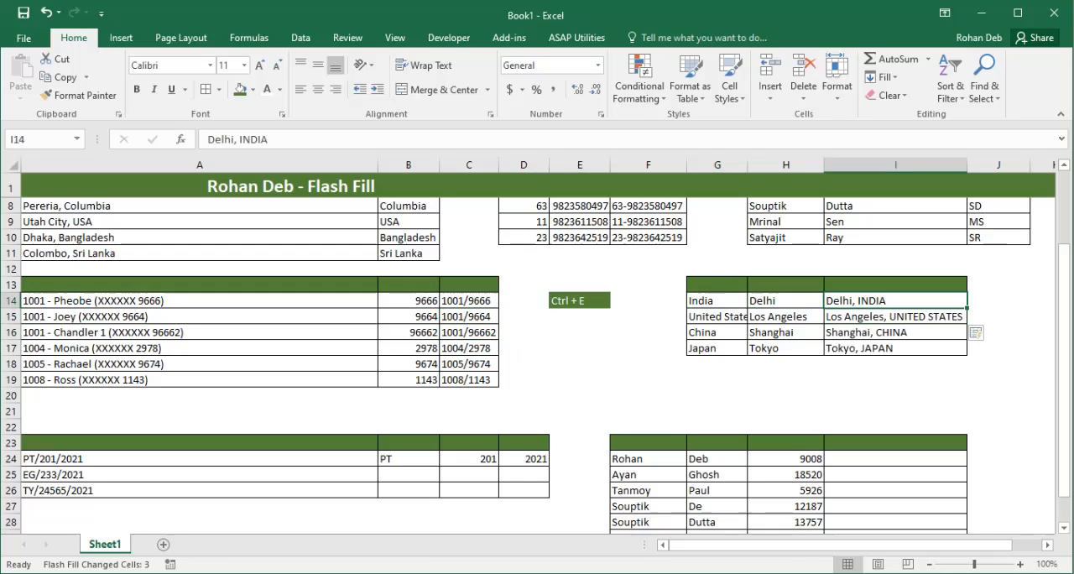
{"action": "key", "text": "shift+Down"}
{"action": "key", "text": "shift+Down"}
{"action": "key", "text": "shift+Down"}
{"action": "key", "text": "Delete"}
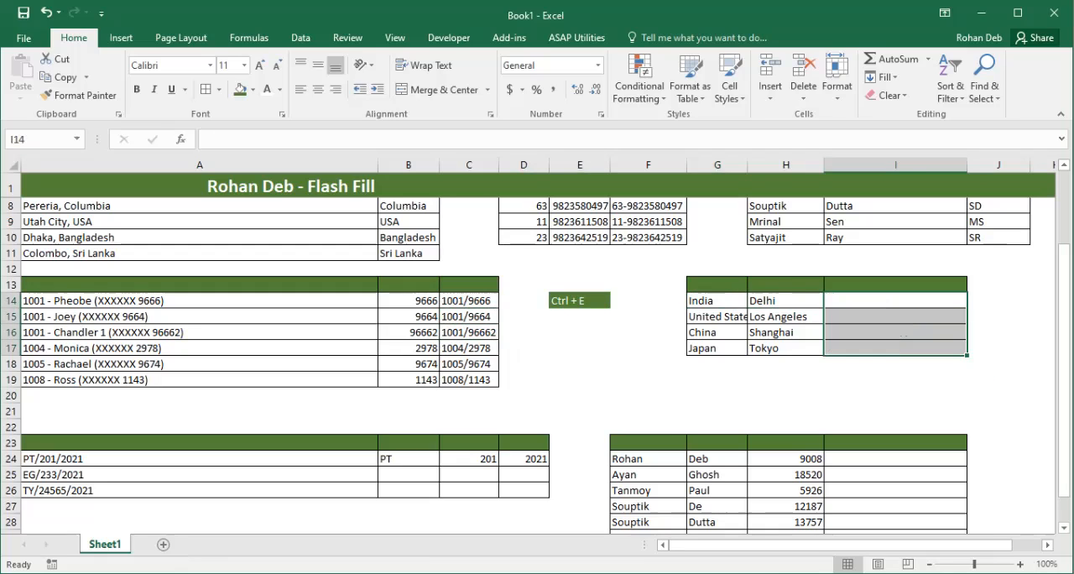
{"action": "key", "text": "Up"}
{"action": "key", "text": "Down"}
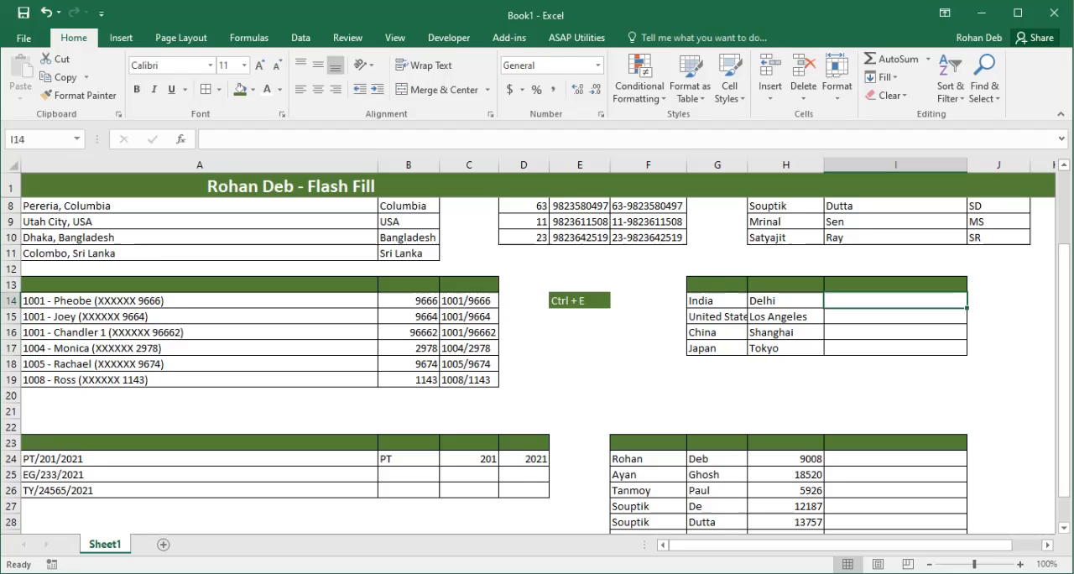
Enter "Delhi is a city in India" in I14 and Flash Fill the sentence pattern down to I17
{"action": "type", "text": "Delhi is a"}
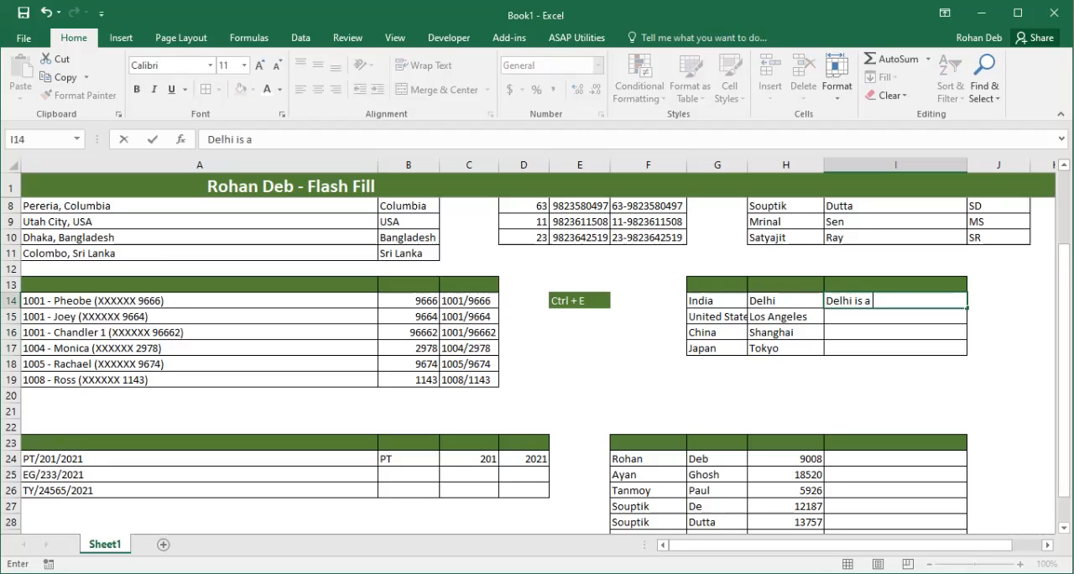
{"action": "type", "text": " city in Indian"}
{"action": "key", "text": "BackSpace"}
{"action": "key", "text": "Return"}
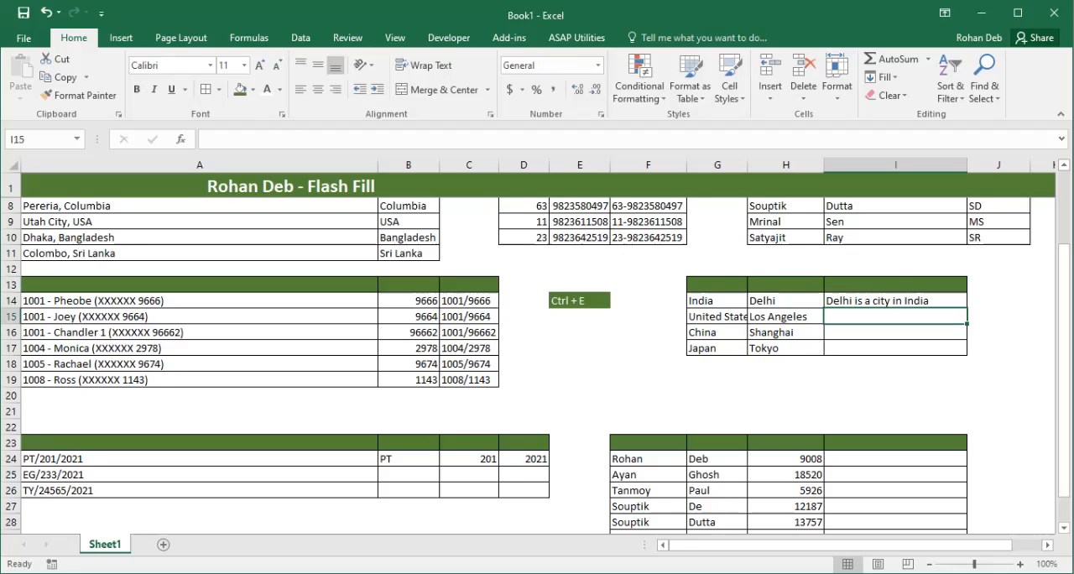
{"action": "key", "text": "ctrl+e"}
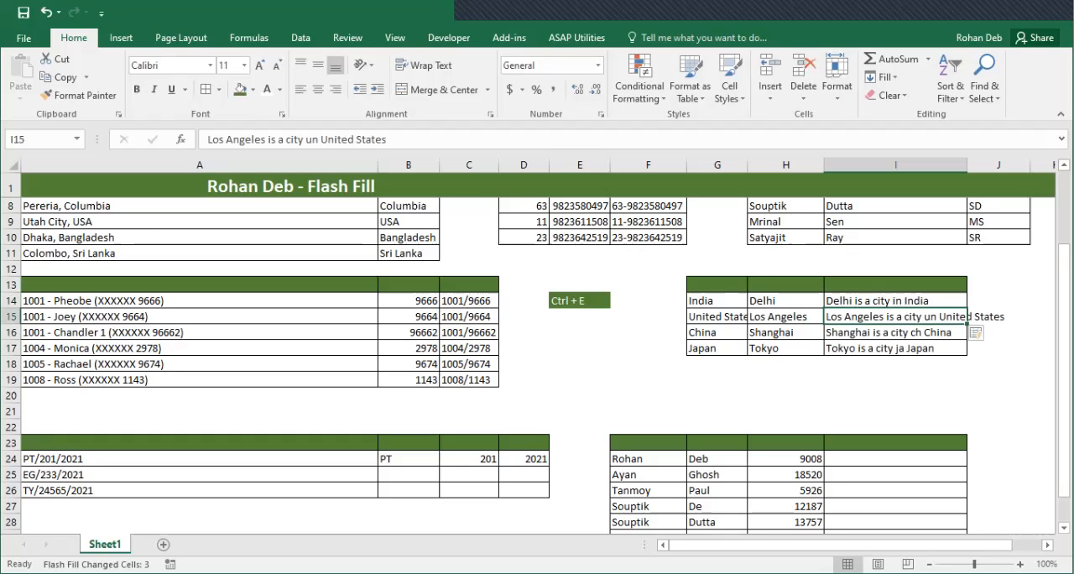
Correct I15 to "Los Angeles is a city in United States" so Flash Fill updates the sentences in I16:I17
{"action": "double_click", "coordinate": [927, 316]}
{"action": "key", "text": "BackSpace"}
{"action": "type", "text": "i"}
{"action": "key", "text": "Return"}
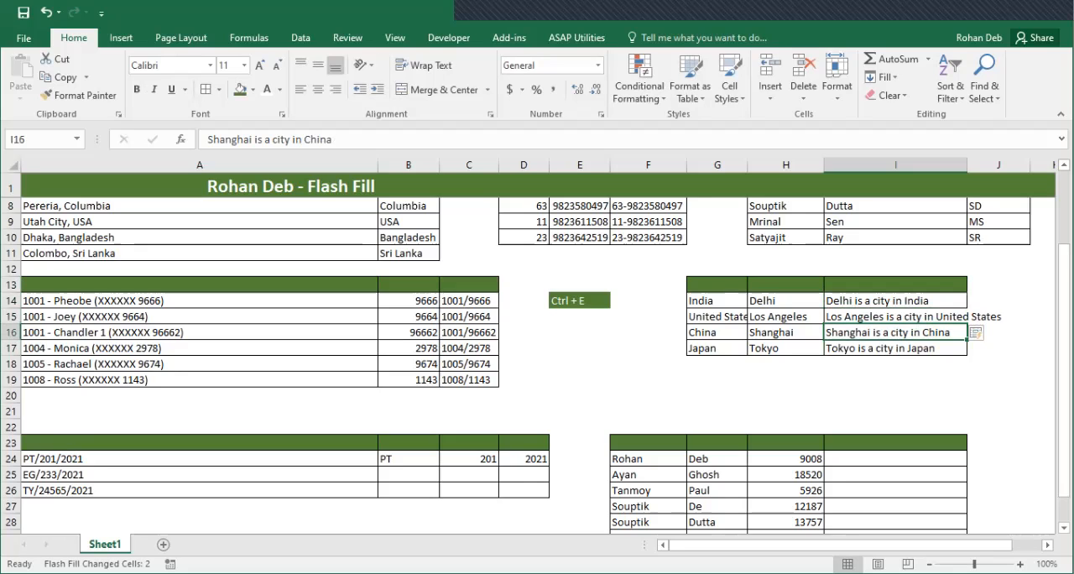
Flash Fill B25:B26 with the letter prefixes of the codes in column A, following the PT example in B24
{"action": "left_click", "coordinate": [998, 332]}
{"action": "left_click", "coordinate": [717, 364]}
{"action": "left_click", "coordinate": [717, 380]}
{"action": "left_click", "coordinate": [647, 395]}
{"action": "left_click", "coordinate": [579, 411]}
{"action": "left_click", "coordinate": [579, 427]}
{"action": "left_click", "coordinate": [524, 489]}
{"action": "key", "text": "Up"}
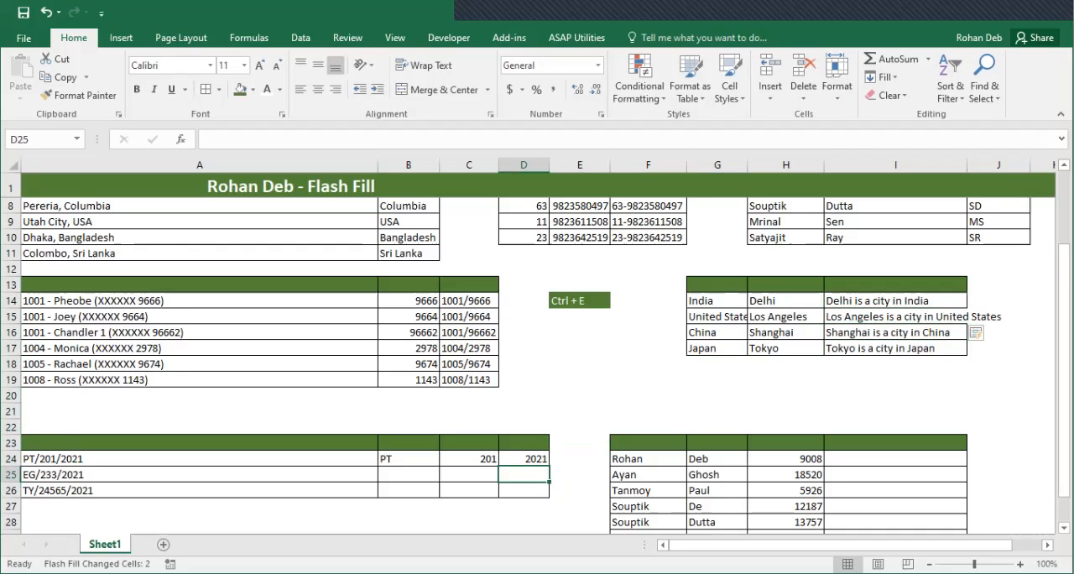
{"action": "key", "text": "Left"}
{"action": "key", "text": "Up"}
{"action": "key", "text": "Left"}
{"action": "key", "text": "Left"}
{"action": "key", "text": "Right"}
{"action": "key", "text": "Down"}
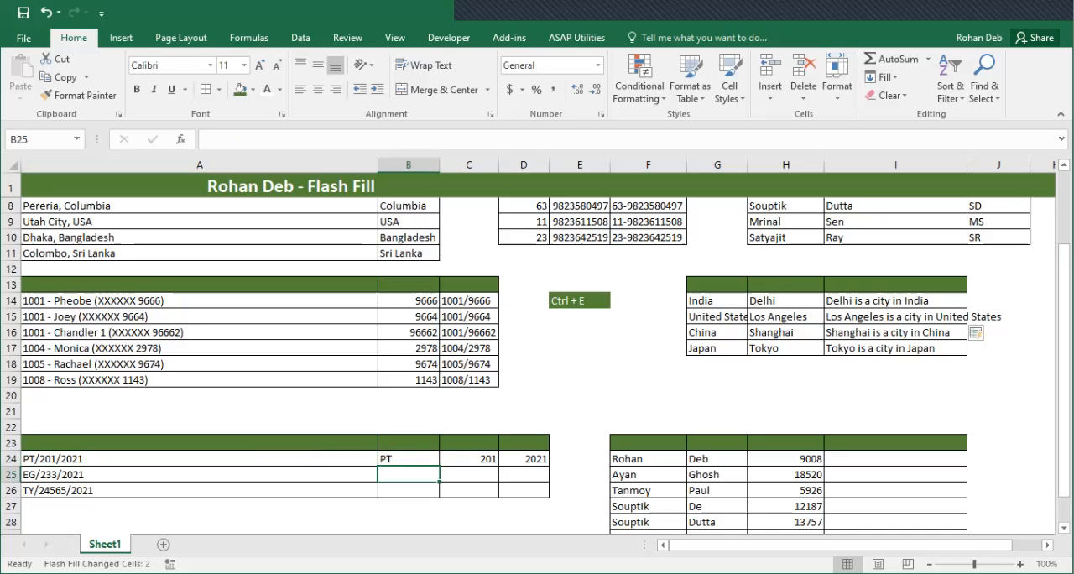
{"action": "key", "text": "ctrl+e"}
Flash Fill C25:C26 with the middle numbers and D25:D26 with the years from the codes in column A
{"action": "key", "text": "Right"}
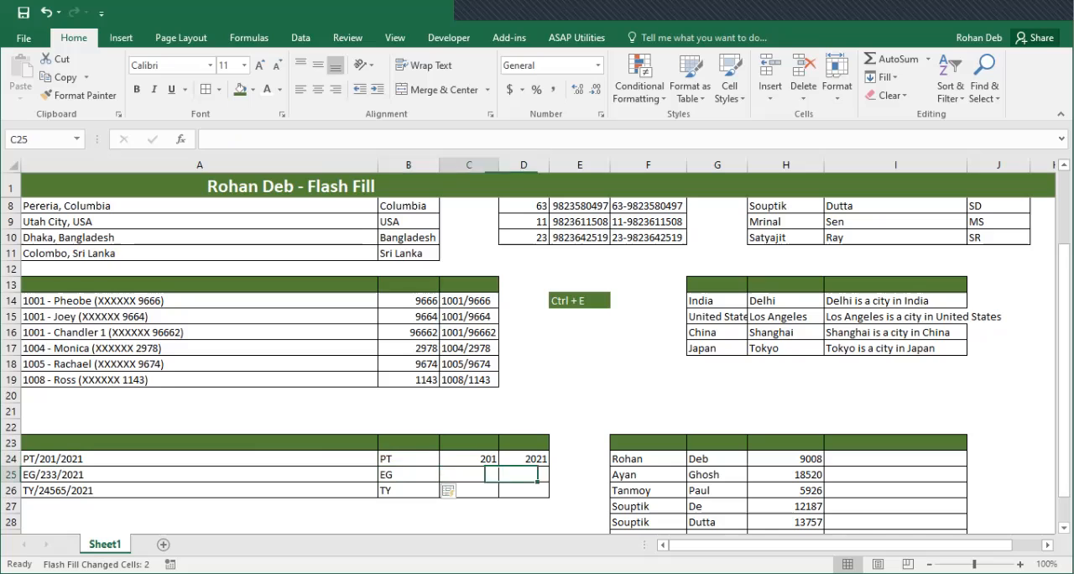
{"action": "key", "text": "ctrl+e"}
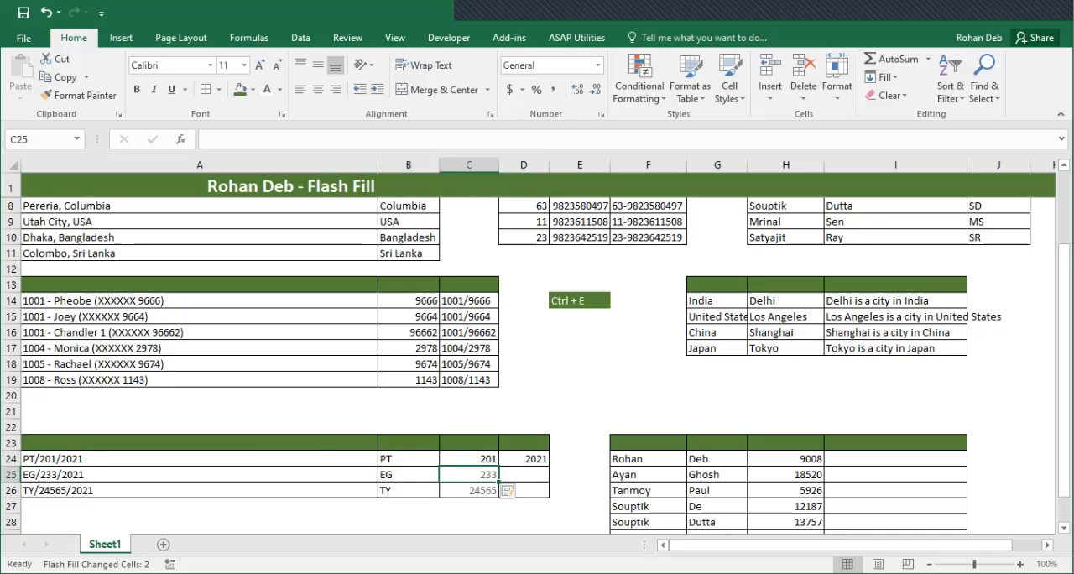
{"action": "key", "text": "Right"}
{"action": "key", "text": "ctrl+e"}
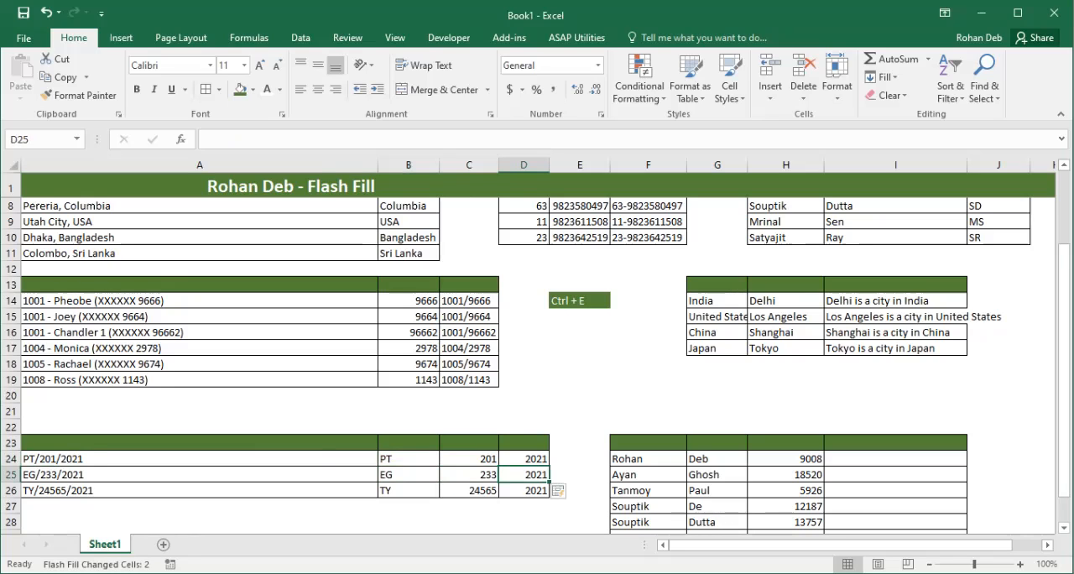
Enter the row's uppercase initials, a hyphen and its column H number in I24, and Flash Fill I25:I30
{"action": "key", "text": "Right"}
{"action": "key", "text": "Right"}
{"action": "key", "text": "Right"}
{"action": "key", "text": "Up"}
{"action": "key", "text": "Right"}
{"action": "key", "text": "Right"}
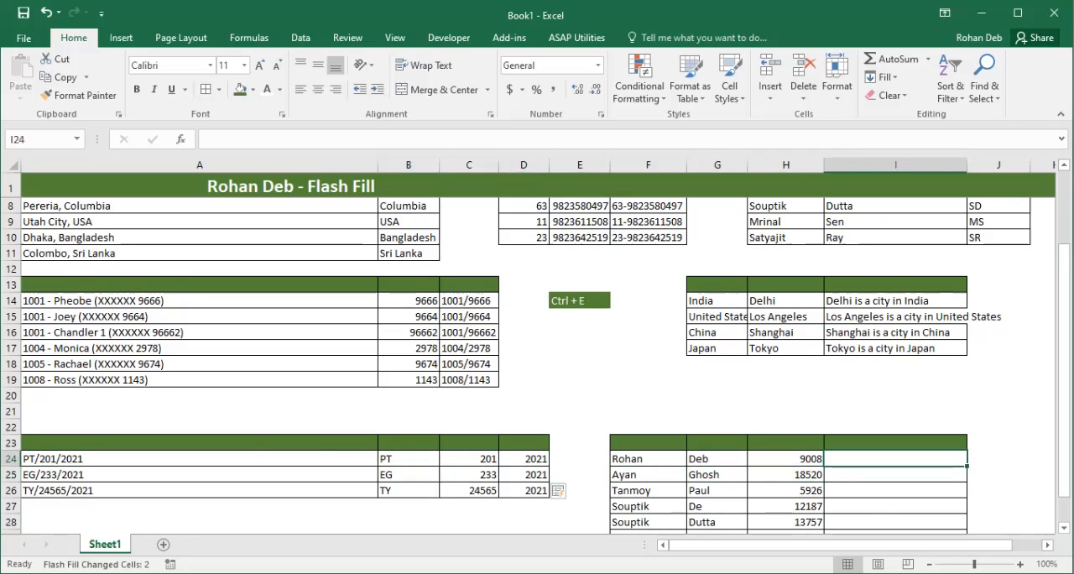
{"action": "type", "text": "RD"}
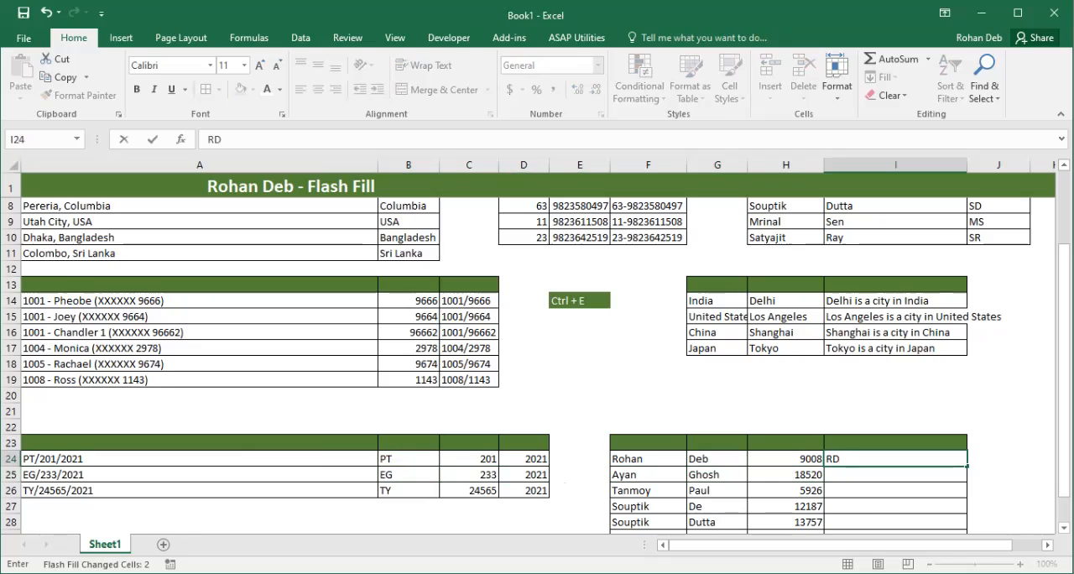
{"action": "type", "text": "-9008"}
{"action": "key", "text": "Return"}
{"action": "key", "text": "ctrl+e"}
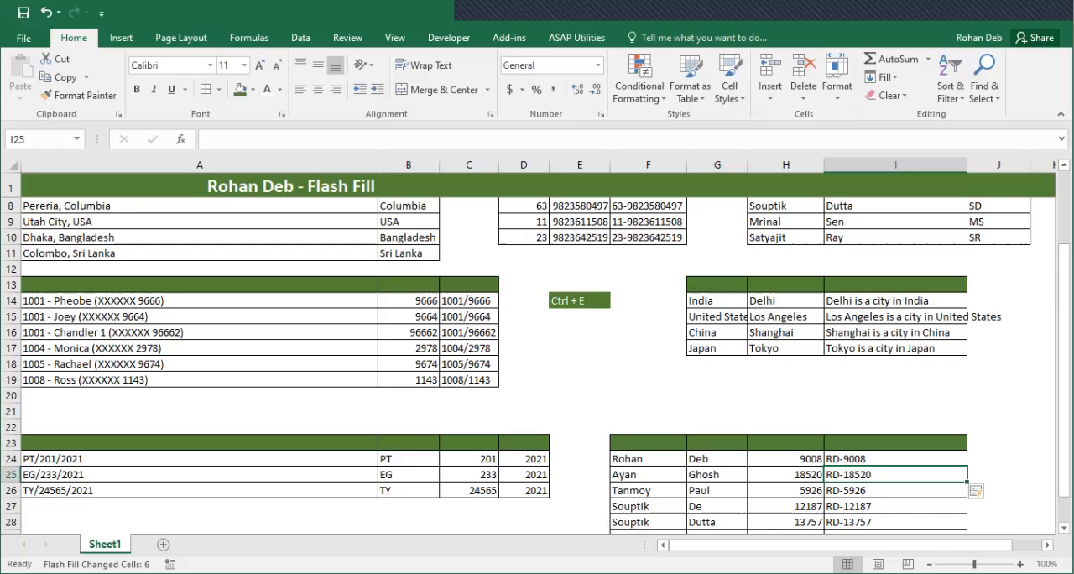
Correct I25 to that row's own initials, a hyphen and its column H number so Flash Fill updates I26:I30
{"action": "scroll", "coordinate": [537, 352], "scroll_direction": "down", "scroll_amount": 2}
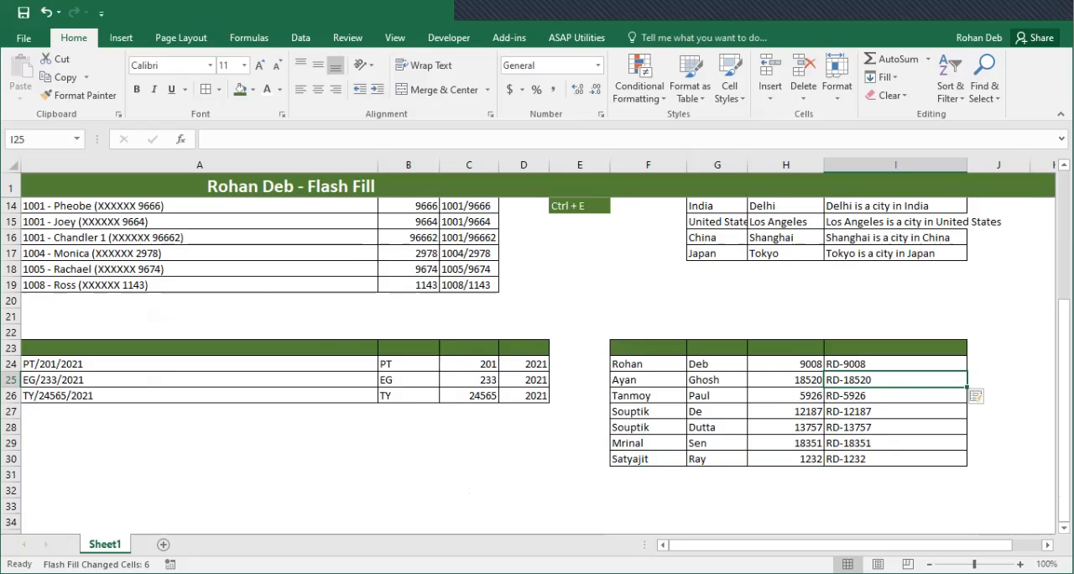
{"action": "type", "text": "AG"}
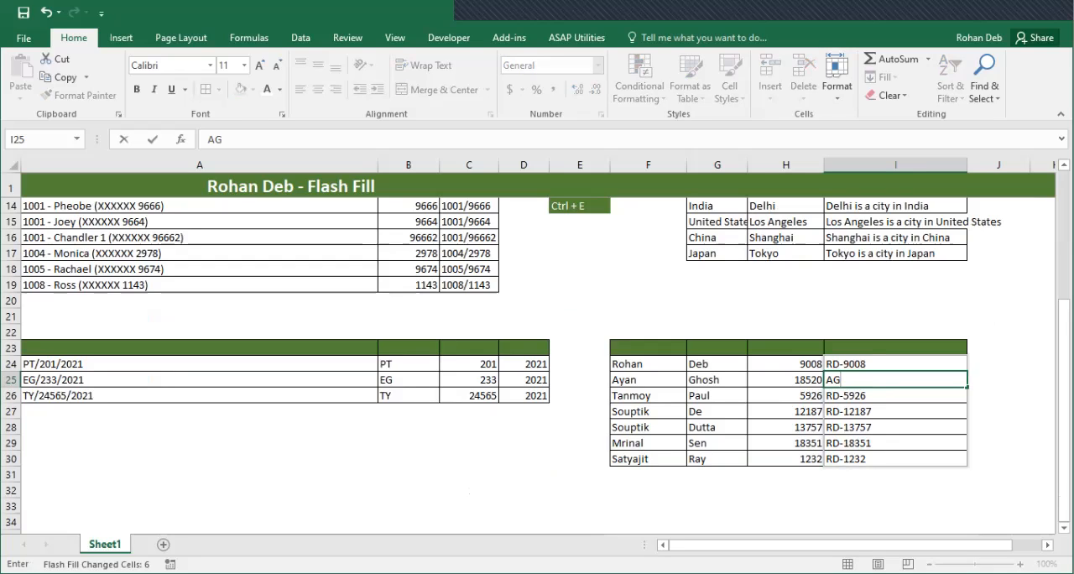
{"action": "type", "text": "-18520"}
{"action": "key", "text": "Return"}
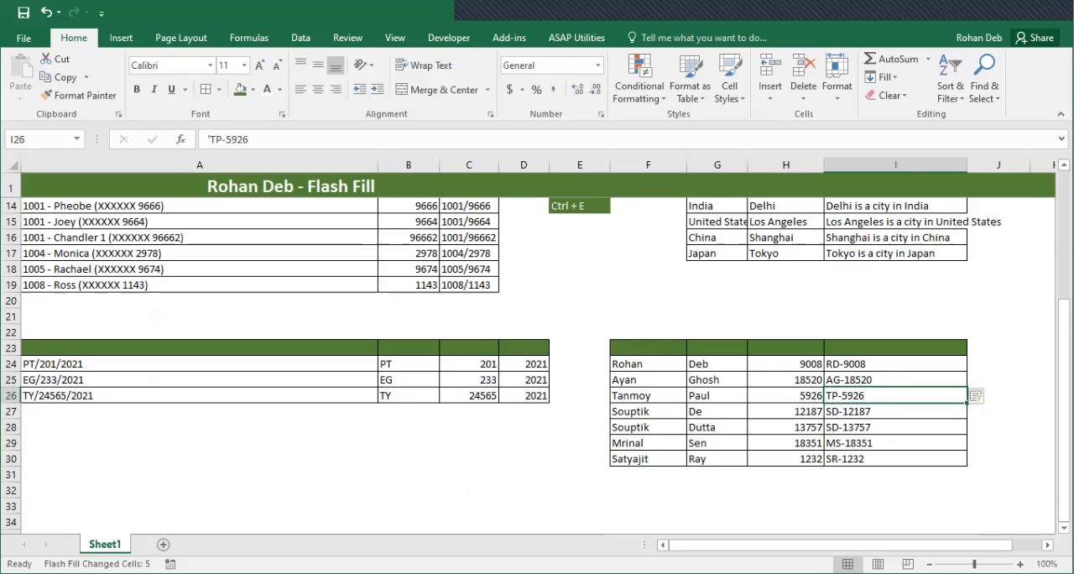
{"action": "scroll", "coordinate": [537, 361], "scroll_direction": "down", "scroll_amount": 1}
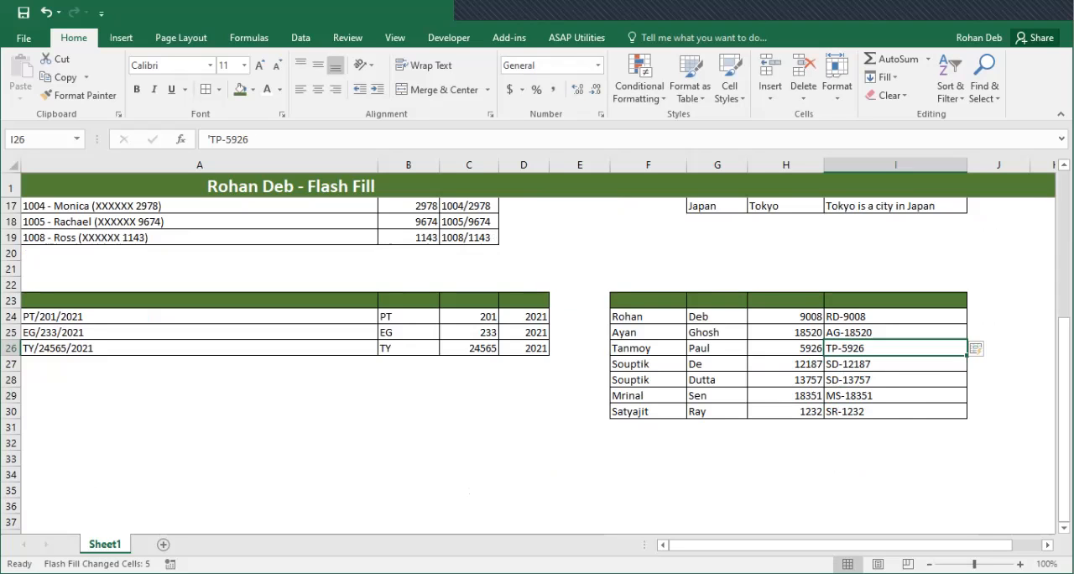
{"action": "scroll", "coordinate": [537, 361], "scroll_direction": "up", "scroll_amount": 5}
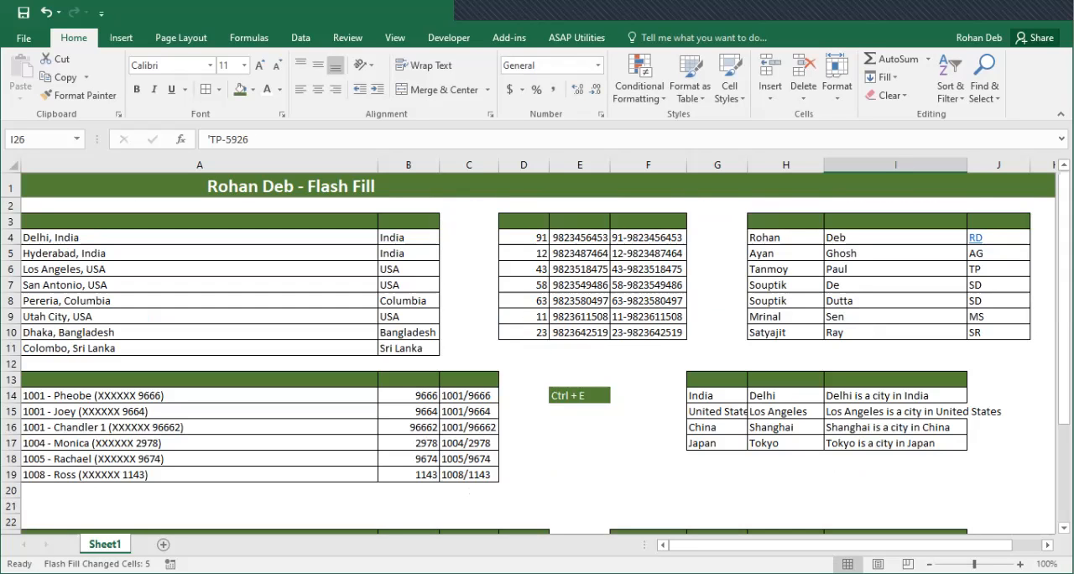
Enlarge the Ctrl + E shortcut label in E14 to font size 18
{"action": "left_click", "coordinate": [580, 395]}
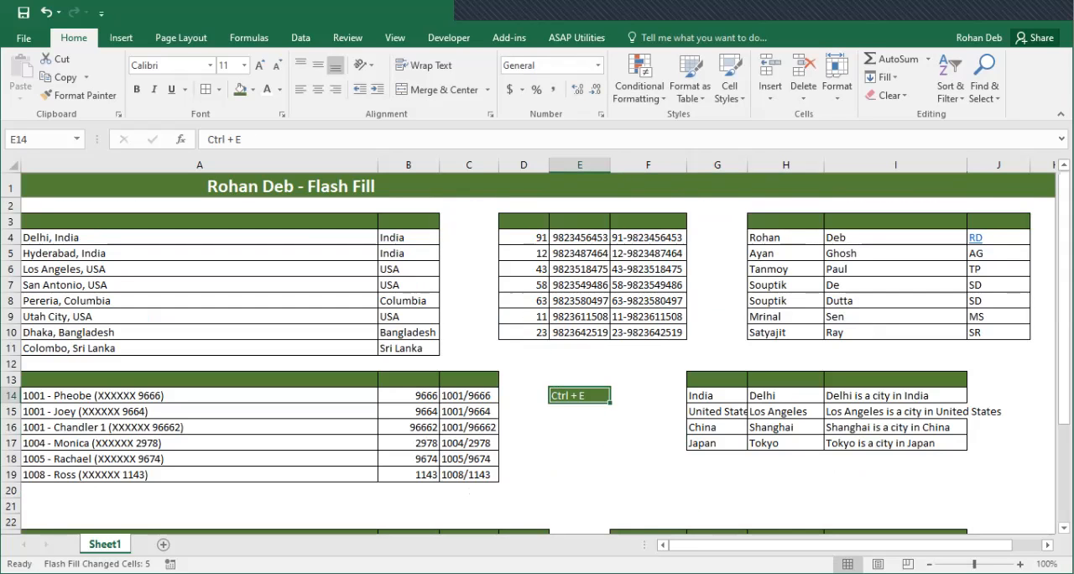
{"action": "left_click", "coordinate": [259, 65]}
{"action": "left_click", "coordinate": [259, 64]}
{"action": "left_click", "coordinate": [259, 65]}
{"action": "left_click", "coordinate": [260, 64]}
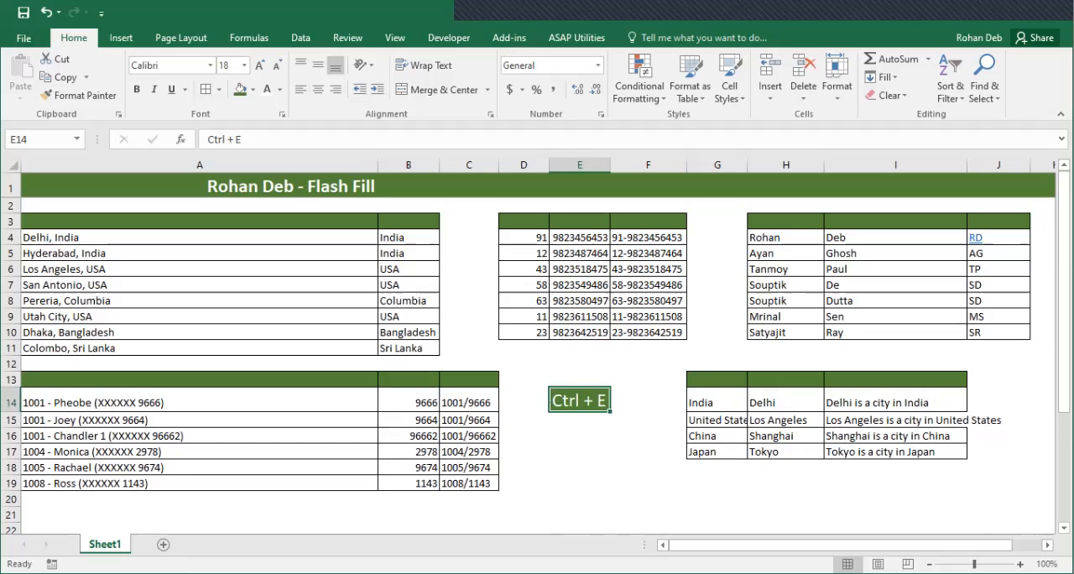
{"action": "key", "text": "Return"}
{"action": "key", "text": "Down"}
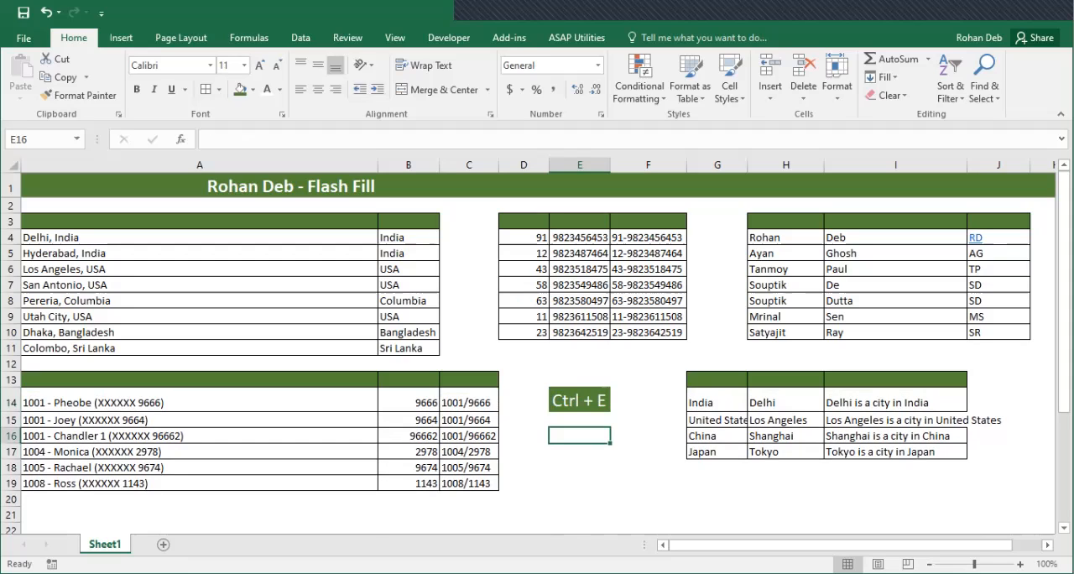
Look up the Flash Fill command among the Fill options with E14 selected, without applying it
{"action": "left_click", "coordinate": [580, 400]}
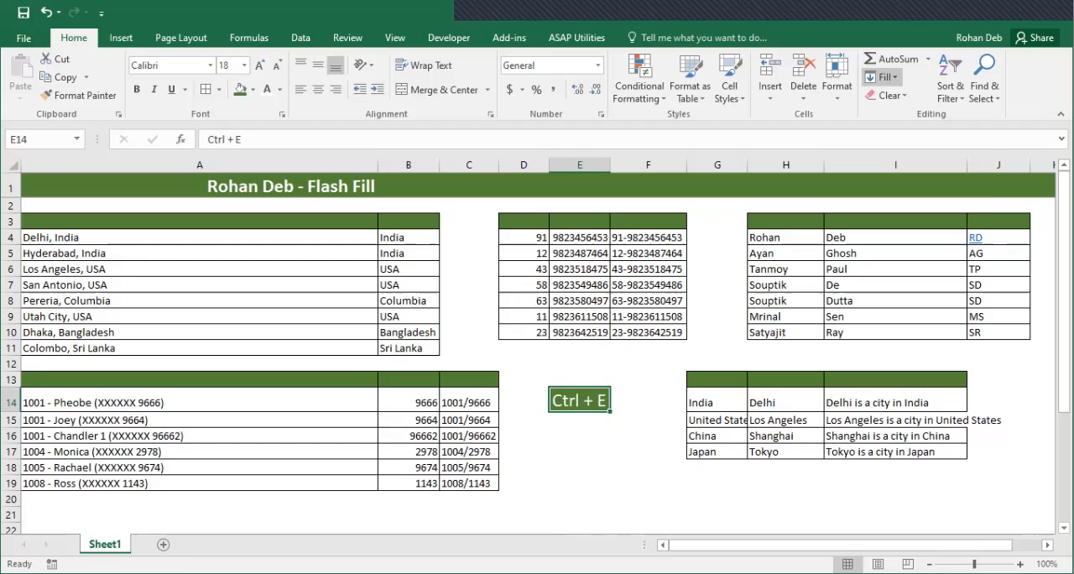
{"action": "left_click", "coordinate": [886, 76]}
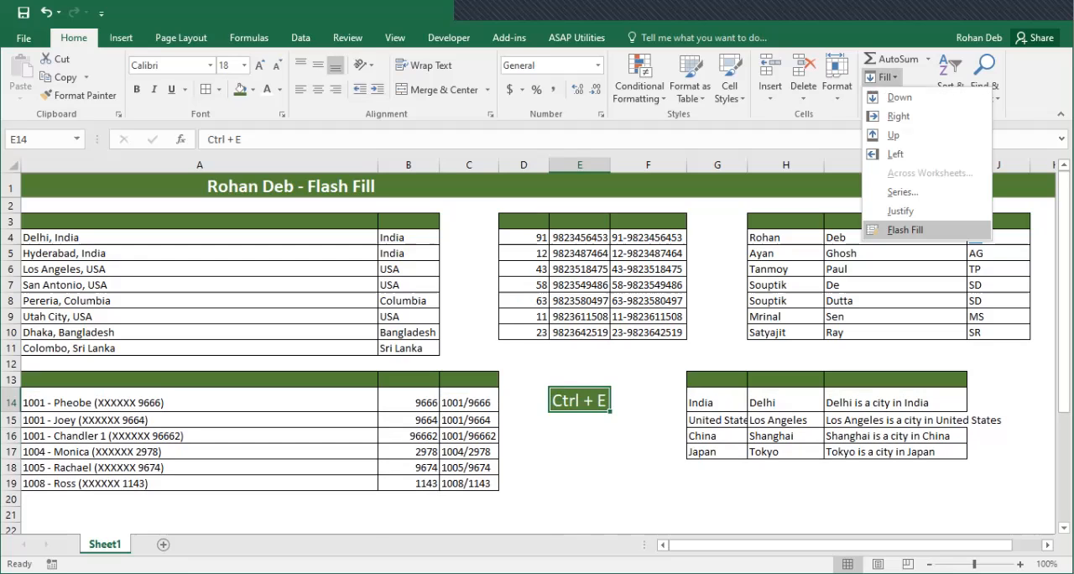
{"action": "key", "text": "Escape"}
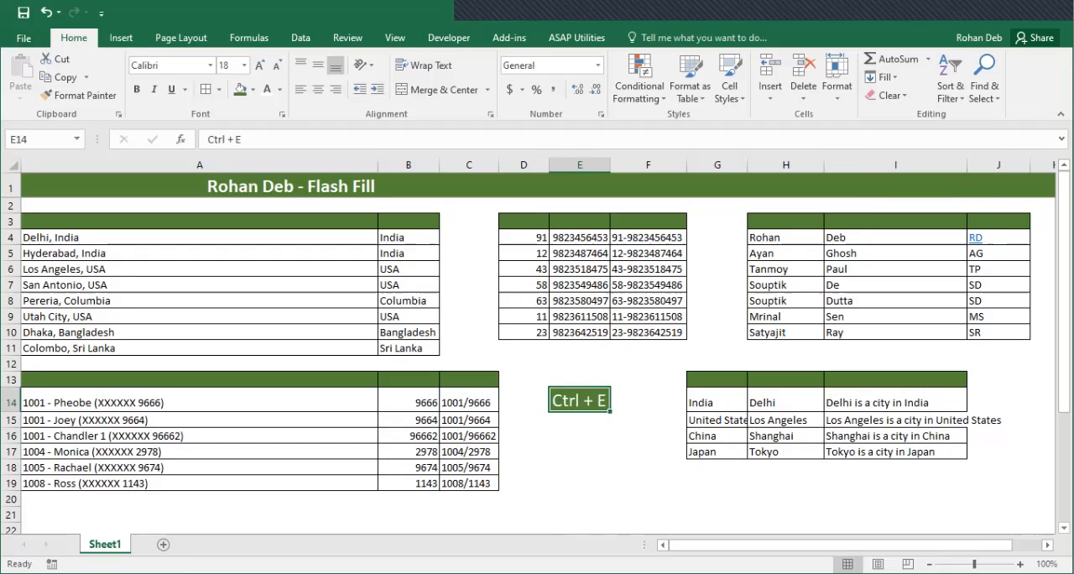